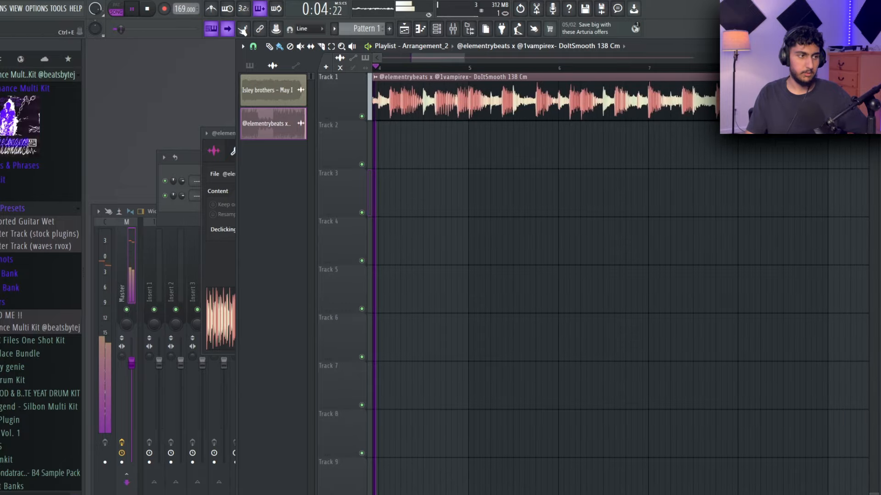
# Step: Stop playback and open the channel settings of the DoItSmooth 138 Cm sample
pyautogui.press('space')
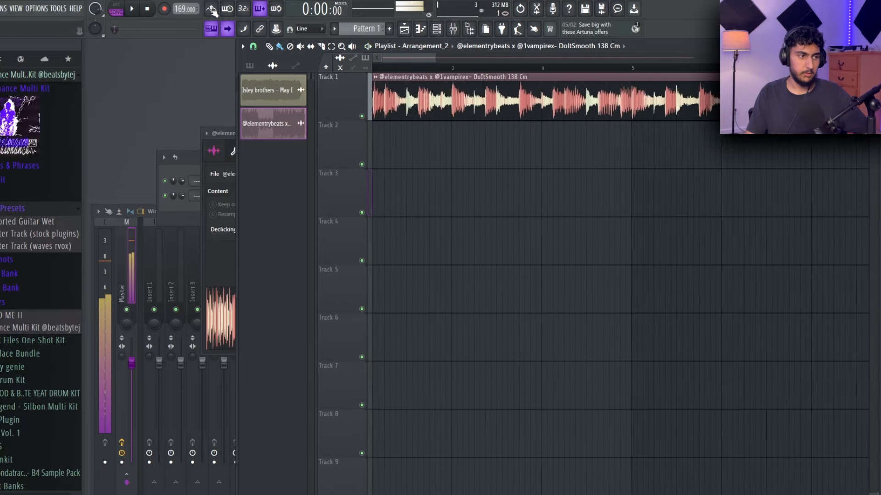
pyautogui.click(225, 270)
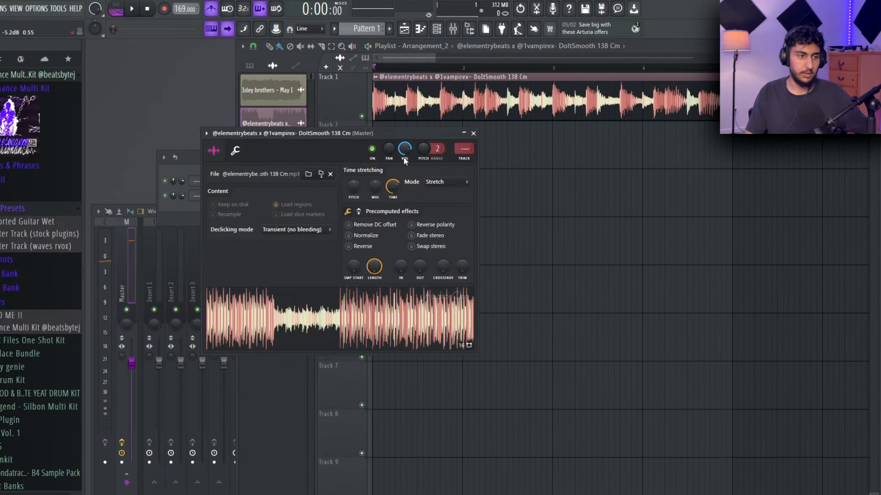
pyautogui.rightClick(717, 195)
pyautogui.press('space')
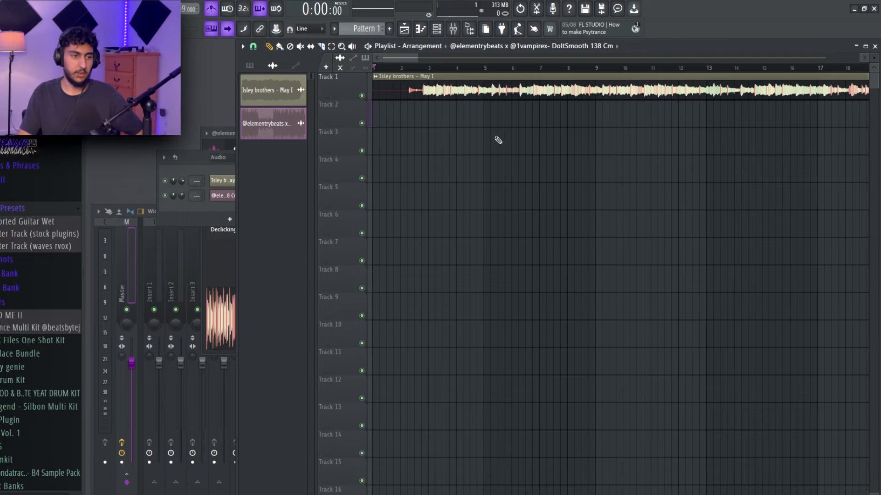
# Step: Slice the Isley brothers clip on Track 1 where its audio begins and delete the silent piece before it
pyautogui.scroll(6, 449, 110)
pyautogui.scroll(8, 546, 99)
pyautogui.moveTo(508, 86); pyautogui.dragTo(510, 111)
pyautogui.hotkey('ctrl', 'z')
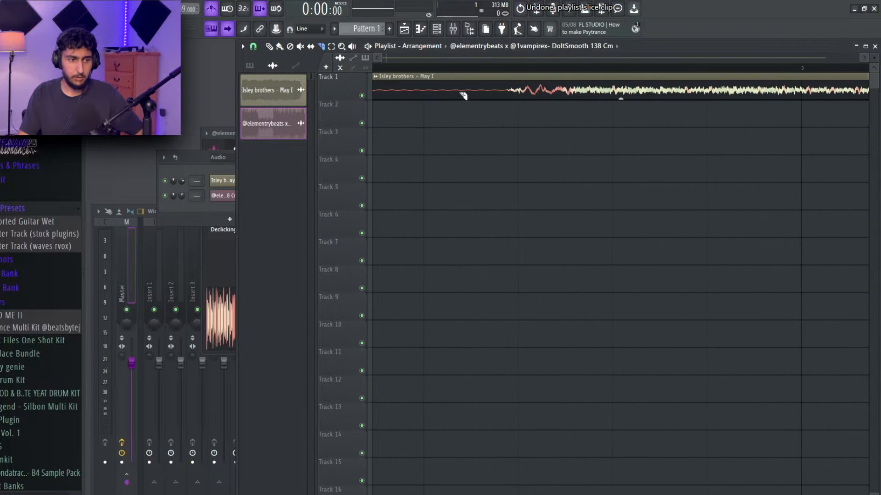
pyautogui.click(507, 95)
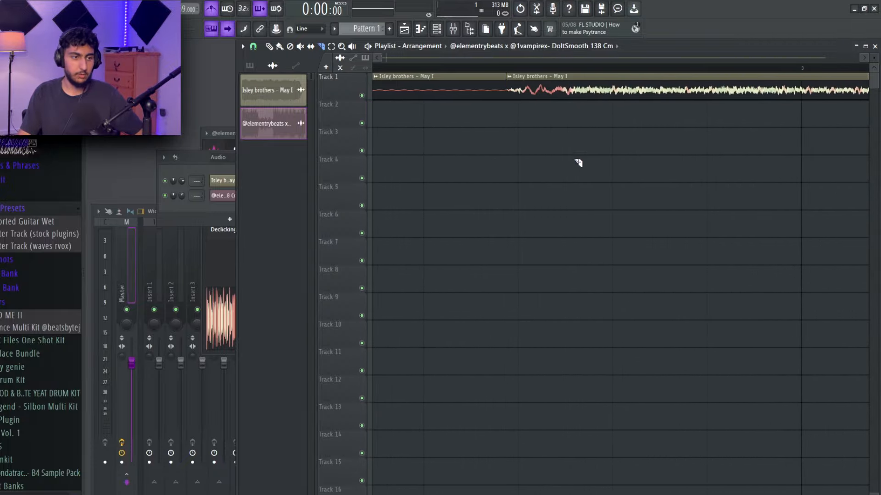
pyautogui.click(269, 47)
pyautogui.rightClick(444, 87)
# Step: Move the trimmed Isley brothers clip to the start of bar 1 and compare its transients with the grid around bar 5
pyautogui.scroll(-10, 477, 120)
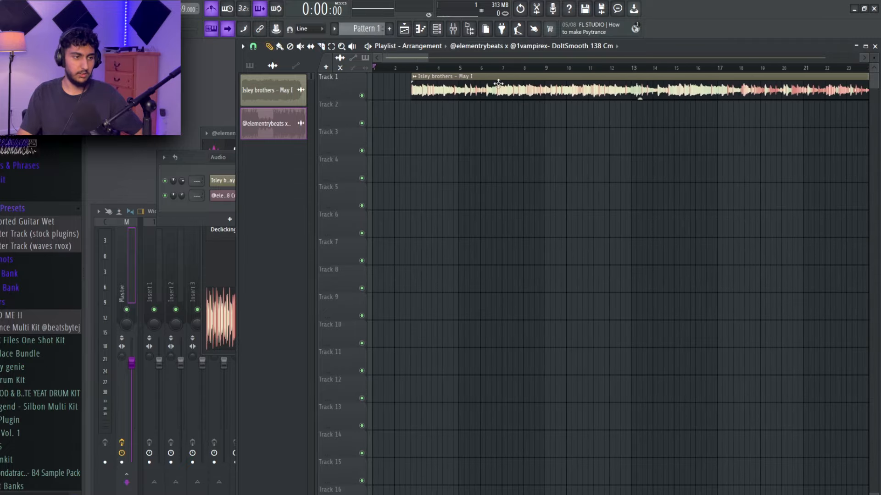
pyautogui.moveTo(498, 84); pyautogui.dragTo(440, 90)
pyautogui.scroll(10, 350, 92)
pyautogui.click(322, 47)
pyautogui.moveTo(659, 179); pyautogui.dragTo(659, 152)
pyautogui.moveTo(761, 123); pyautogui.dragTo(614, 130)
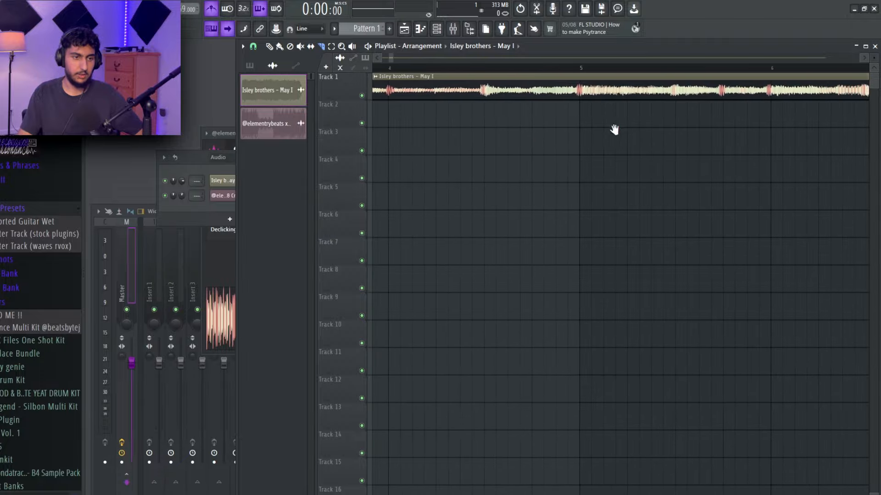
pyautogui.scroll(4, 596, 122)
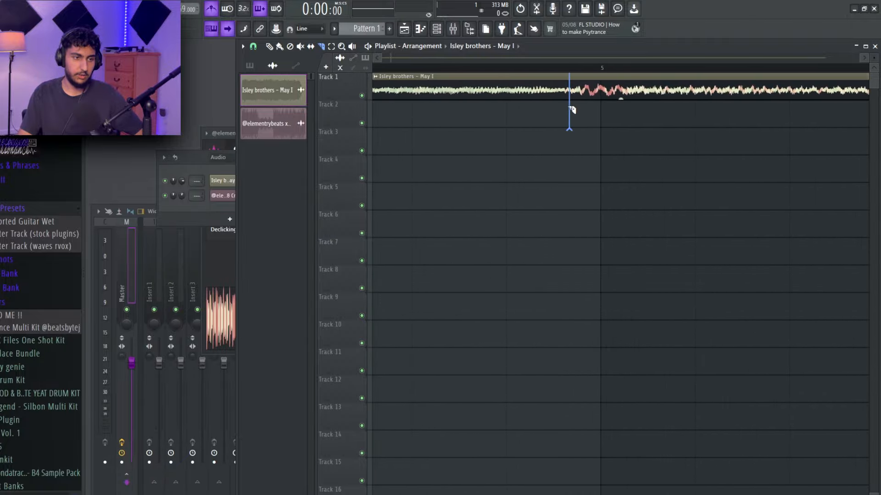
pyautogui.scroll(-5, 610, 114)
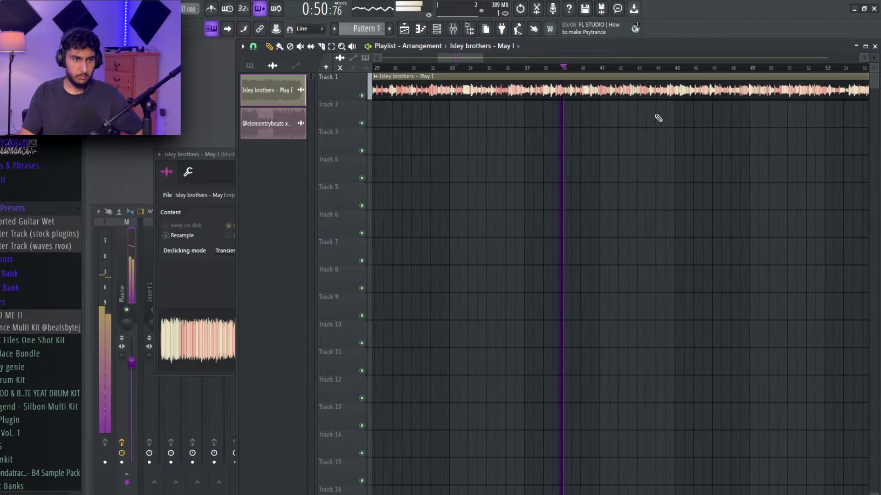
# Step: Audition the Isley brothers song from several points after bar 39 to find a section to sample
pyautogui.click(590, 68)
pyautogui.click(610, 69)
pyautogui.click(637, 69)
pyautogui.click(668, 69)
pyautogui.click(686, 68)
pyautogui.click(772, 69)
pyautogui.scroll(-4, 604, 201)
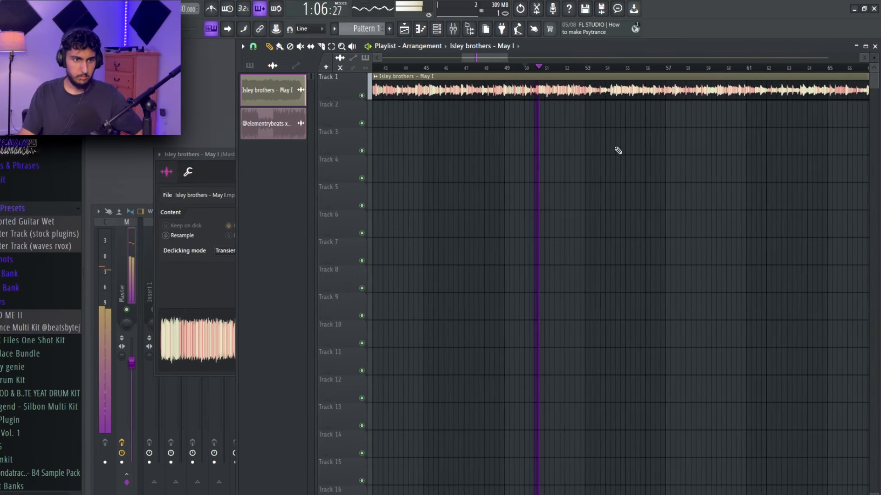
pyautogui.press('space')
# Step: Slice the Track 1 clip right before the strong transient between bars 51 and 52
pyautogui.scroll(10, 552, 90)
pyautogui.press('c')
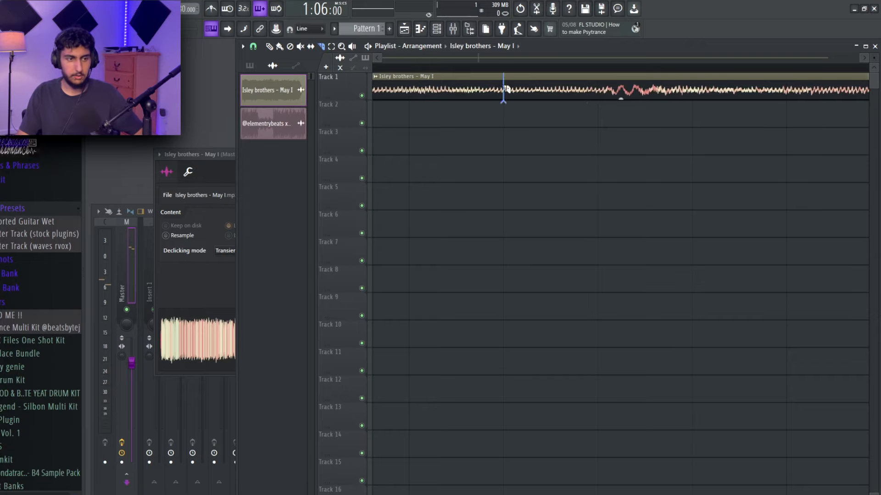
pyautogui.click(605, 96)
pyautogui.press('p')
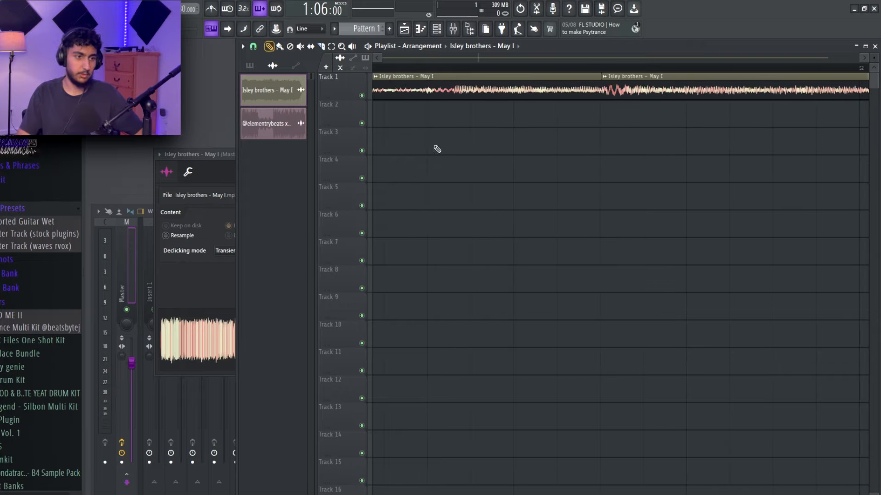
# Step: Move the piece after the cut to Track 2 so that it starts at bar 53
pyautogui.scroll(-5, 664, 101)
pyautogui.moveTo(702, 91); pyautogui.dragTo(848, 114)
pyautogui.hscroll(5, 585, 211)
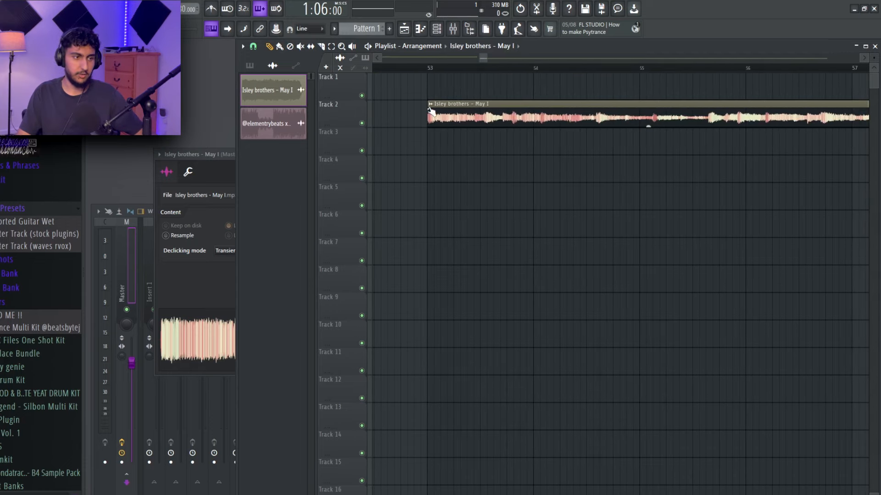
pyautogui.scroll(-4, 431, 112)
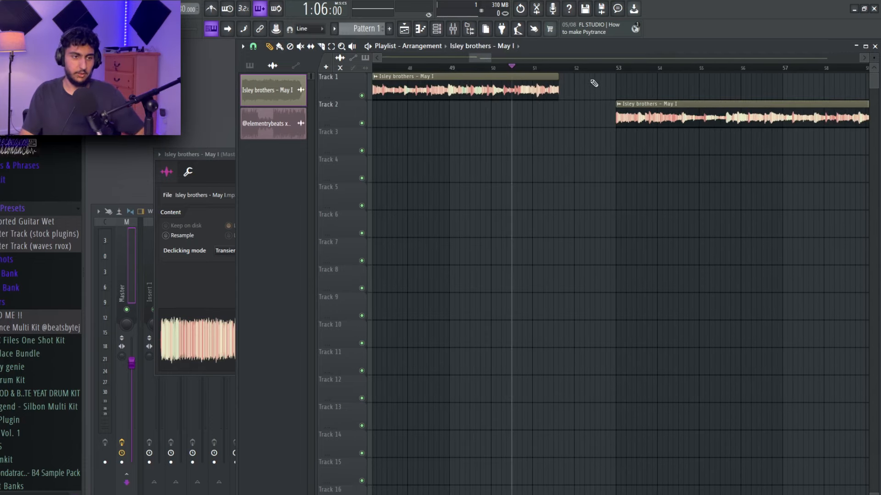
# Step: Play the Track 2 clip from bar 53 to locate the downbeat around bar 57
pyautogui.hscroll(6, 542, 207)
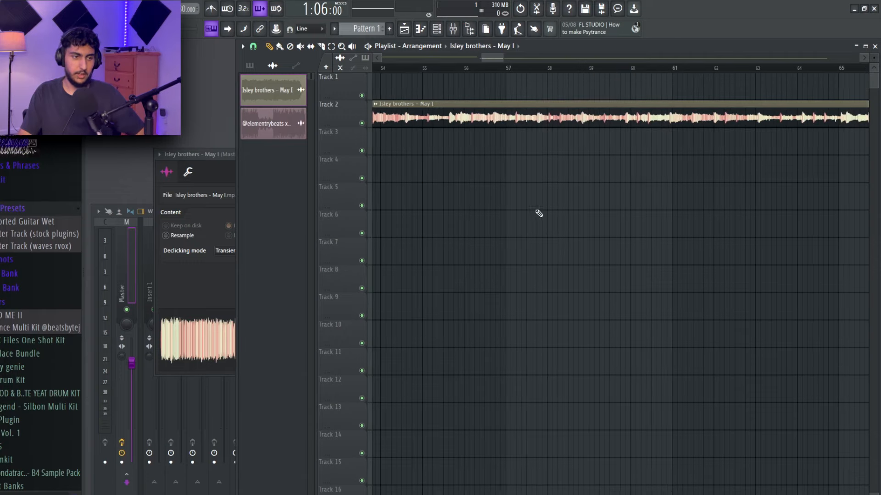
pyautogui.hscroll(-3, 539, 212)
pyautogui.click(477, 67)
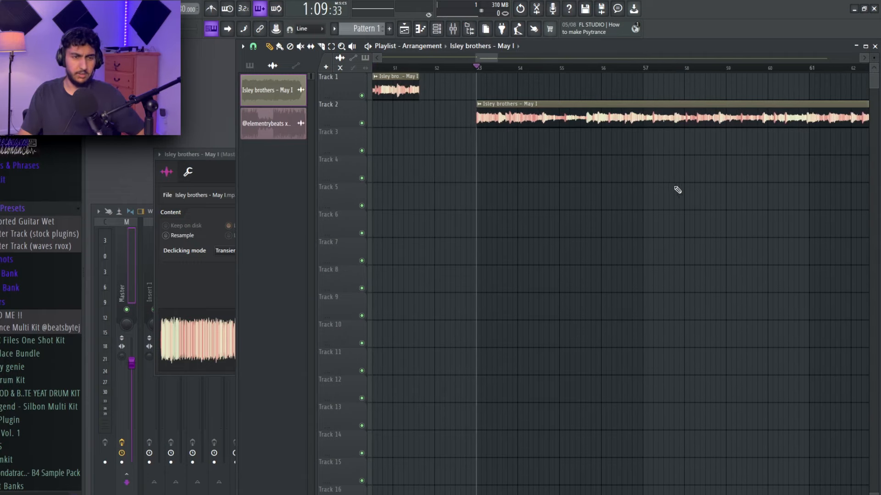
pyautogui.hscroll(2, 669, 183)
pyautogui.press('space')
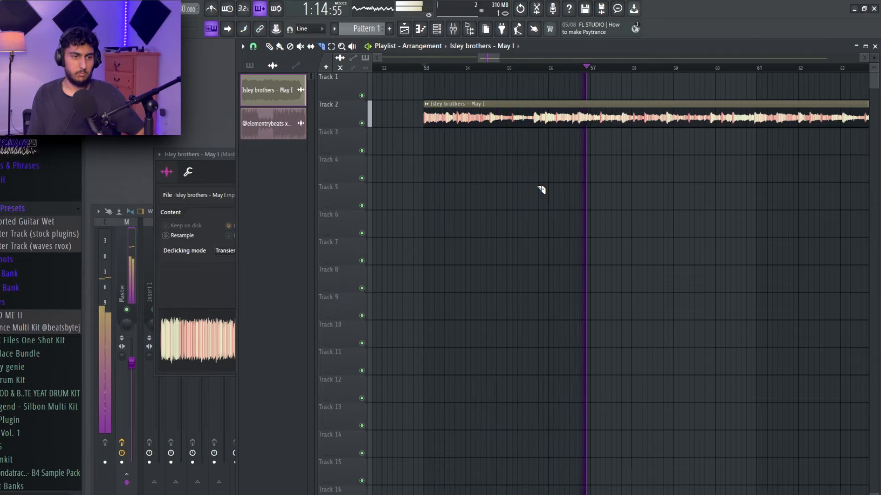
pyautogui.press('space')
# Step: Slice the Track 2 clip at the transient just after bar 57
pyautogui.scroll(3, 588, 69)
pyautogui.scroll(3, 622, 112)
pyautogui.moveTo(677, 99); pyautogui.dragTo(677, 131)
pyautogui.scroll(-6, 711, 143)
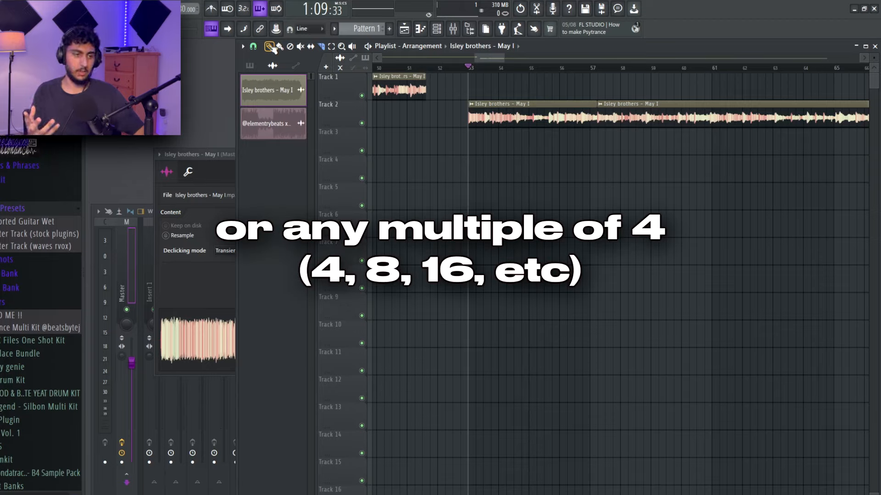
# Step: Audition the Isley brothers section that starts at bar 61 on Track 3 to find the next cut point
pyautogui.press('space')
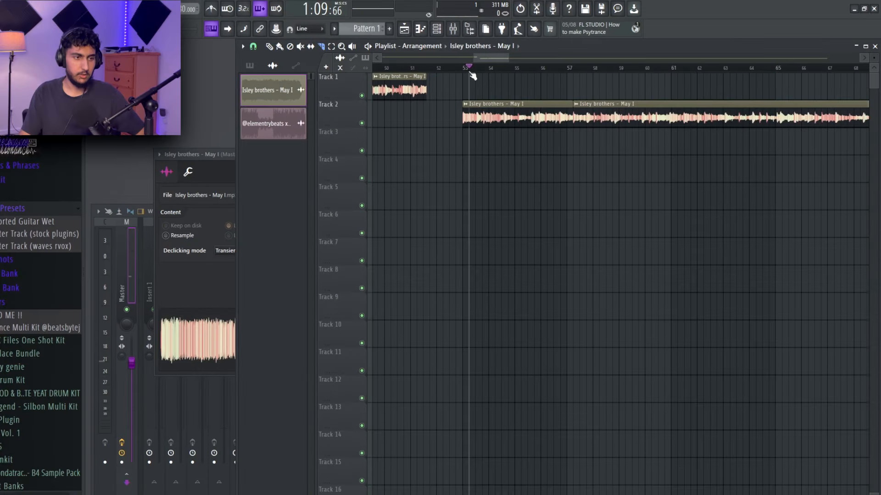
pyautogui.press('space')
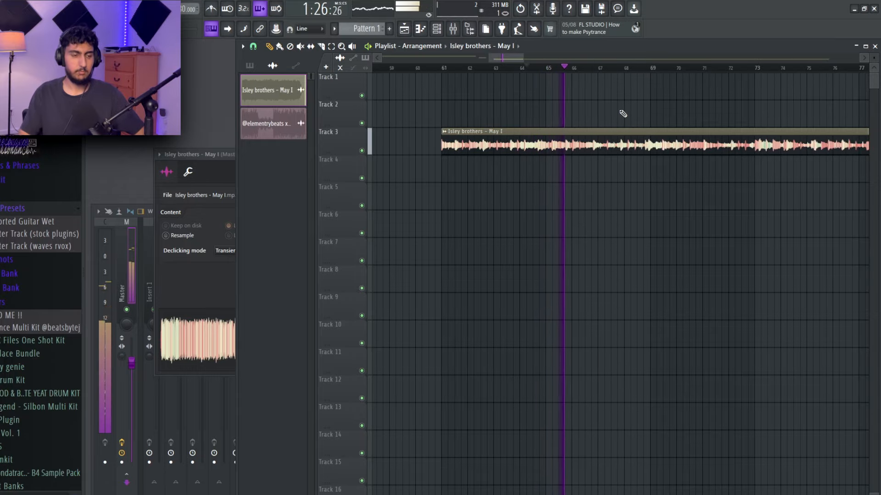
pyautogui.scroll(10, 549, 120)
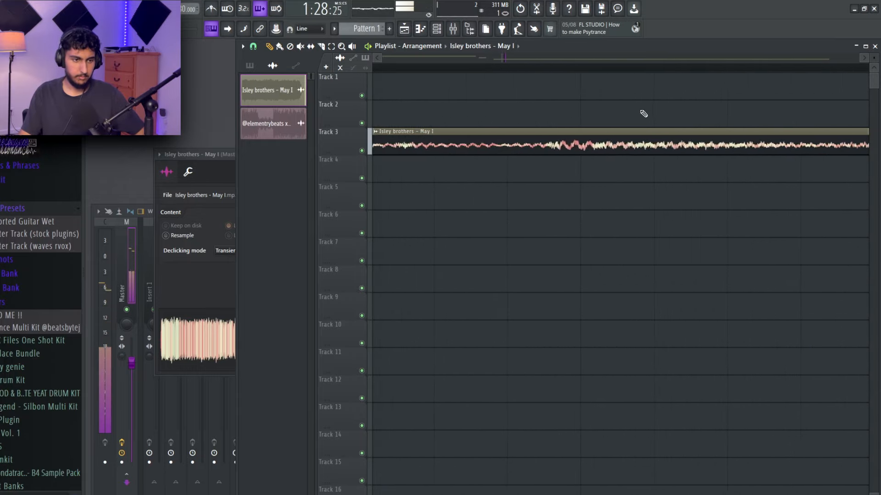
pyautogui.press('space')
pyautogui.moveTo(512, 69); pyautogui.dragTo(517, 73)
# Step: Slice the Track 4 clip right before the strong transient and delete the piece after the cut
pyautogui.click(322, 46)
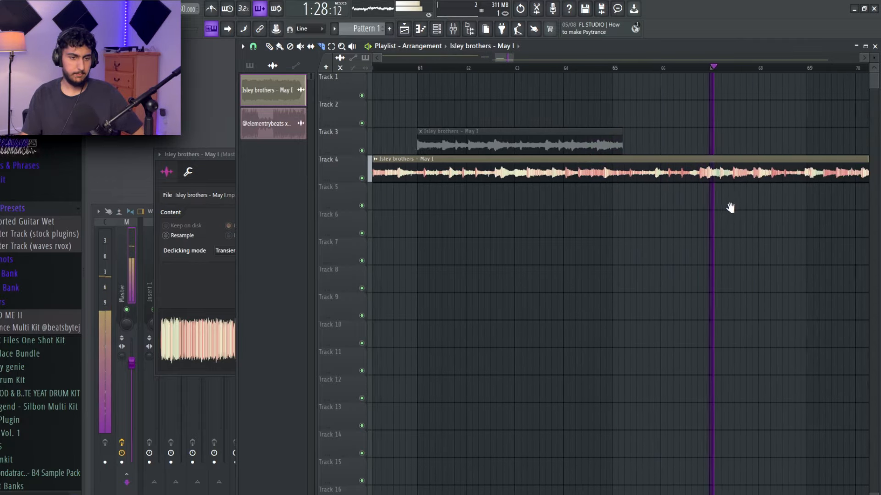
pyautogui.scroll(5, 708, 184)
pyautogui.press('space')
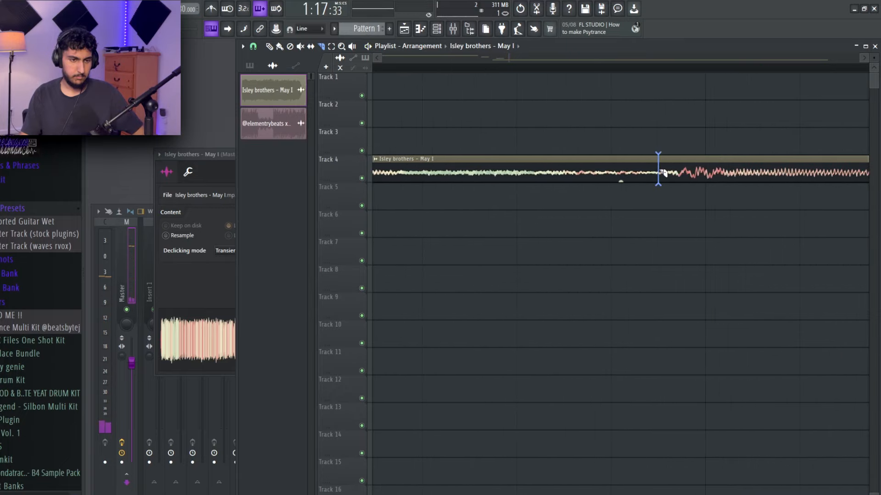
pyautogui.moveTo(675, 174); pyautogui.dragTo(670, 176)
pyautogui.click(270, 47)
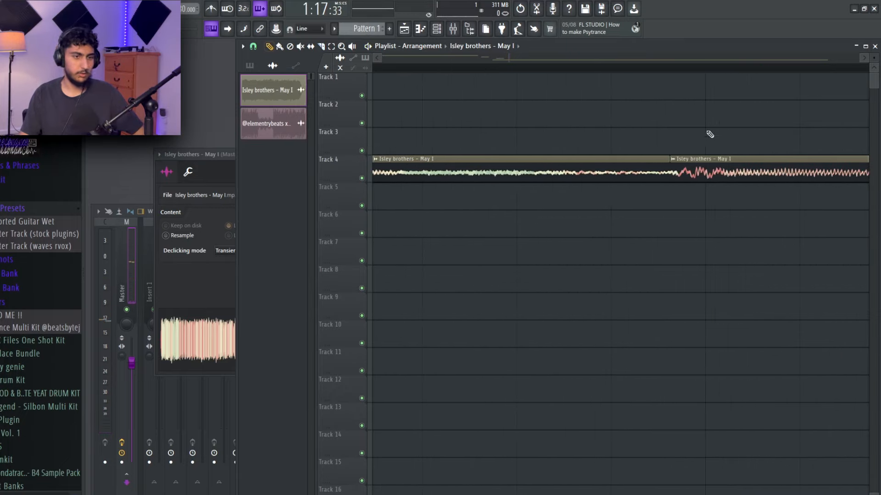
pyautogui.rightClick(705, 172)
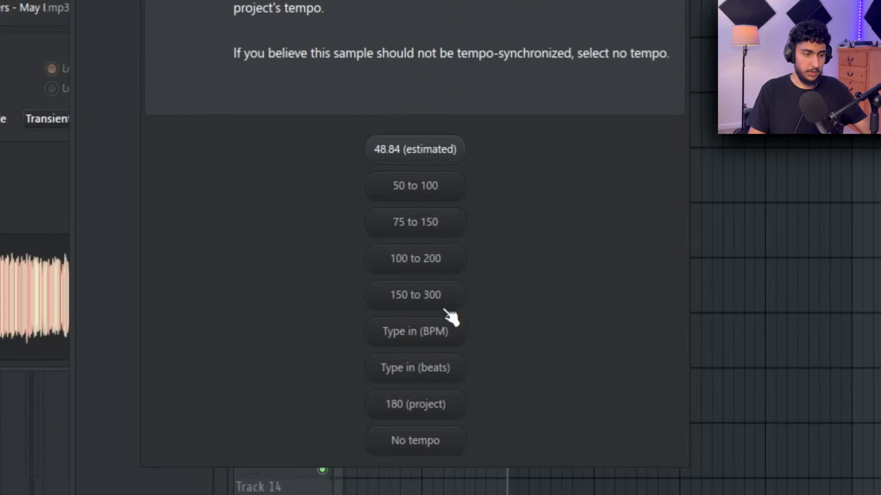
# Step: Detect the Isley brothers sample's tempo in the 150 to 300 range and set the project tempo to 170.018 BPM
pyautogui.click(424, 304)
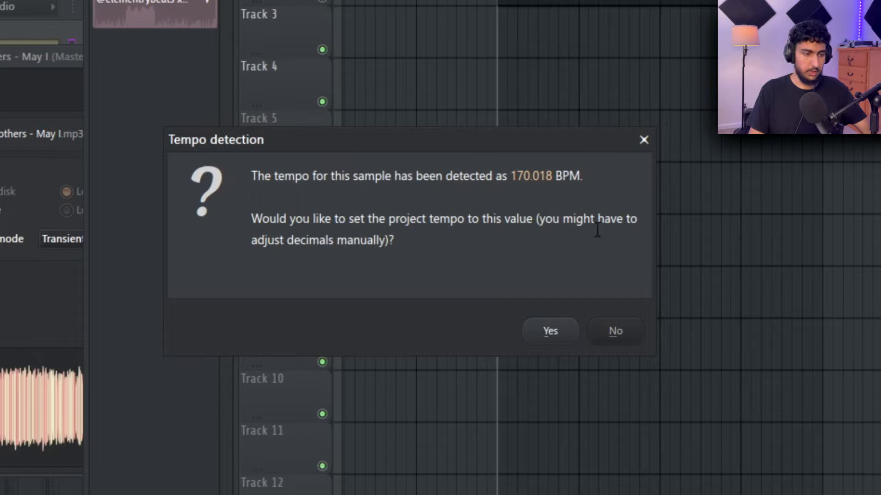
pyautogui.moveTo(301, 175); pyautogui.dragTo(571, 176)
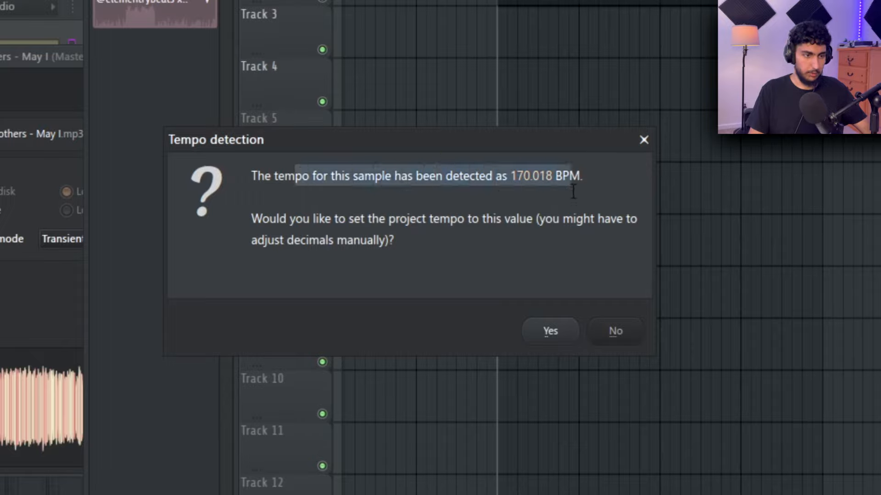
pyautogui.click(569, 183)
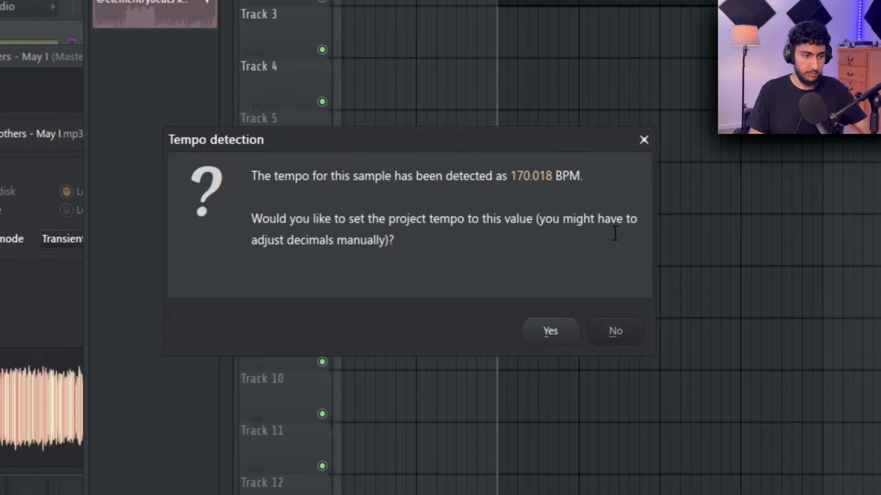
pyautogui.moveTo(257, 220); pyautogui.dragTo(534, 221)
pyautogui.click(535, 223)
pyautogui.click(548, 332)
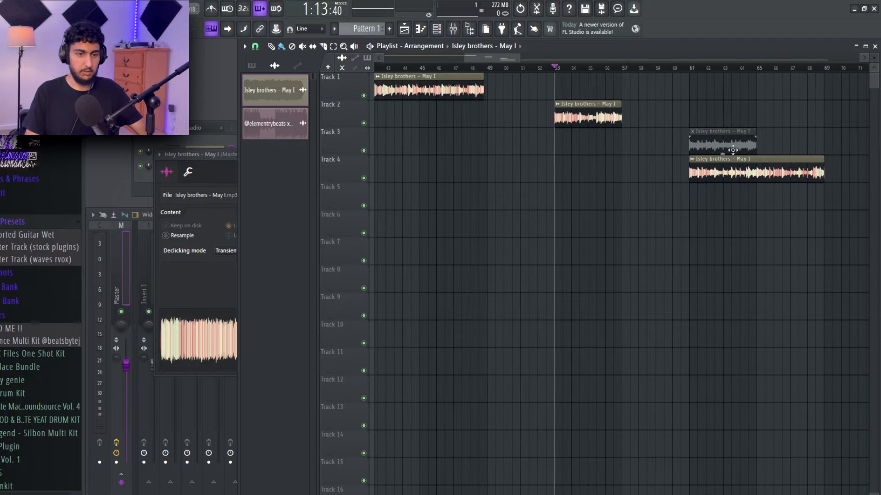
# Step: Select the Track 4 clip and examine how its end meets bar 69 and how the Track 2 clip meets bar 57
pyautogui.keyDown('ctrl'); pyautogui.click(784, 175); pyautogui.keyUp('ctrl')
pyautogui.scroll(10, 786, 177)
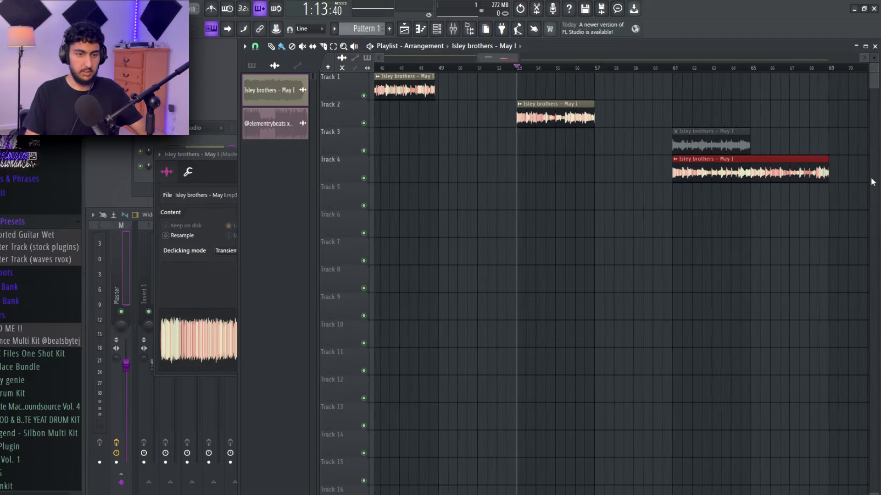
pyautogui.scroll(-10, 627, 175)
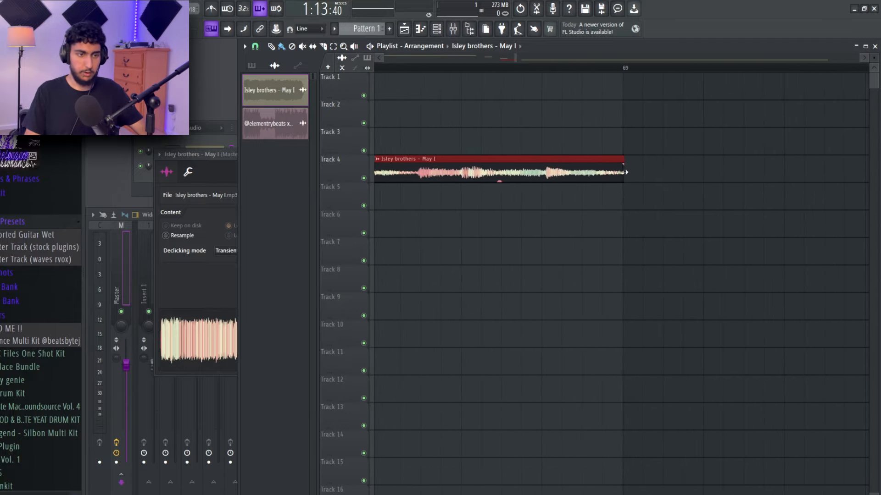
pyautogui.hscroll(-8, 557, 196)
pyautogui.scroll(8, 621, 137)
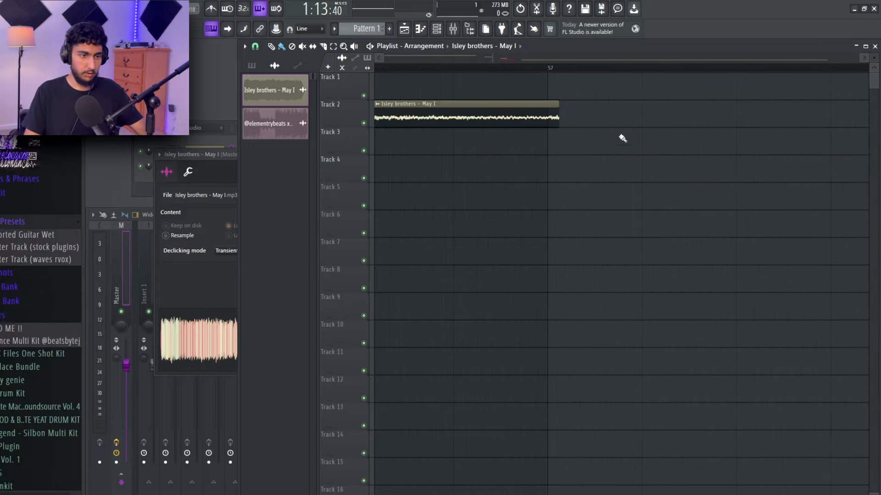
# Step: Try to extend the end of the Track 2 clip past bar 57
pyautogui.moveTo(654, 104); pyautogui.dragTo(792, 136)
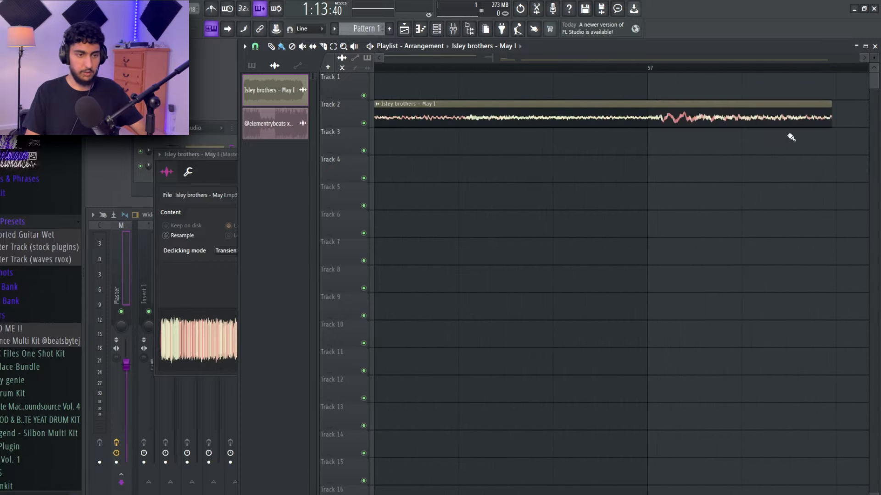
pyautogui.hotkey('ctrl', 'z')
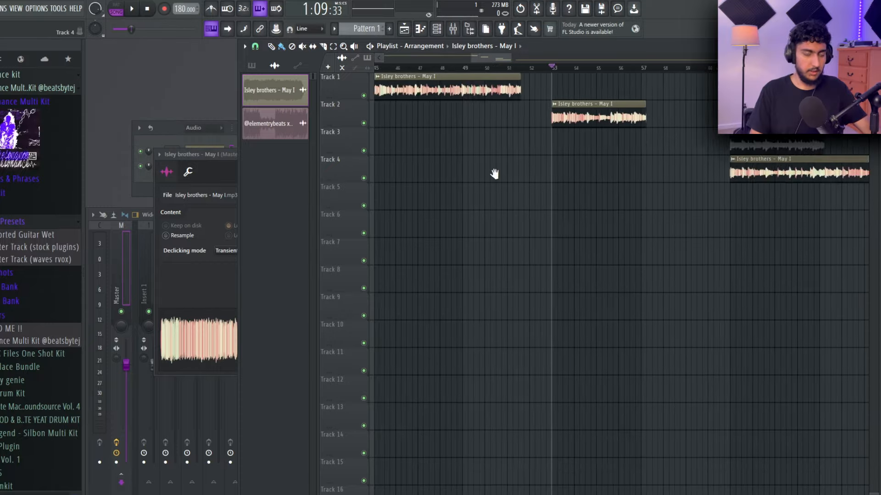
pyautogui.hscroll(4, 500, 156)
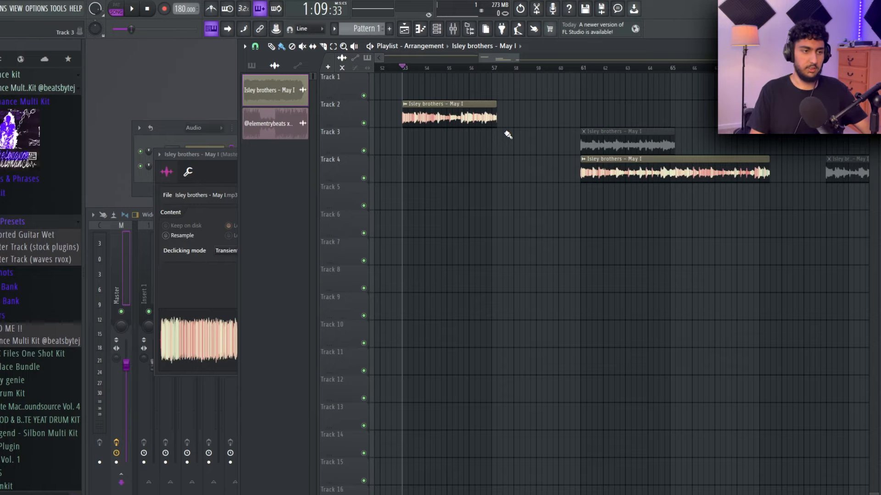
# Step: Select the timeline range over the Track 4 clip, starting at bar 61, for playback
pyautogui.scroll(-6, 687, 142)
pyautogui.hscroll(3, 702, 165)
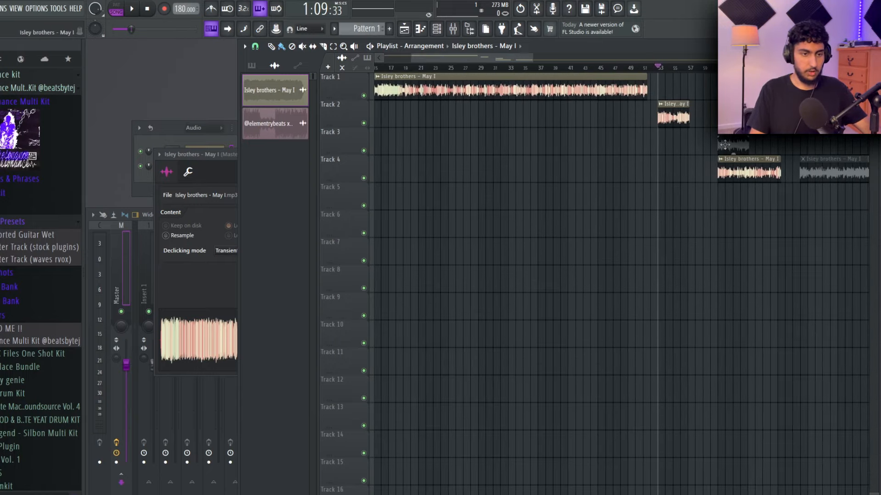
pyautogui.scroll(4, 727, 230)
pyautogui.hscroll(3, 612, 100)
pyautogui.scroll(1, 613, 100)
pyautogui.moveTo(573, 68); pyautogui.dragTo(725, 68)
pyautogui.keyDown('ctrl'); pyautogui.rightClick(716, 69); pyautogui.keyUp('ctrl')
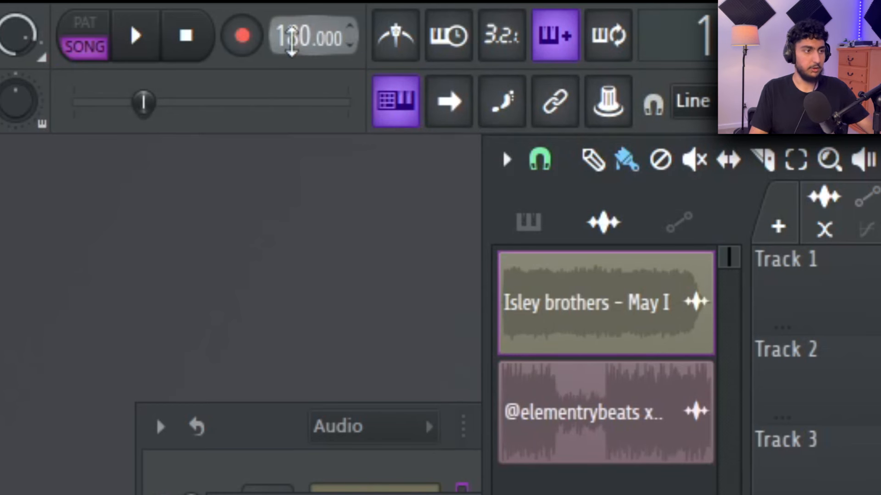
# Step: Play the Track 4 clip from bar 61 and tap the beat with the Tempo tapper to set the project tempo to 85 BPM
pyautogui.rightClick(293, 37)
pyautogui.click(596, 69)
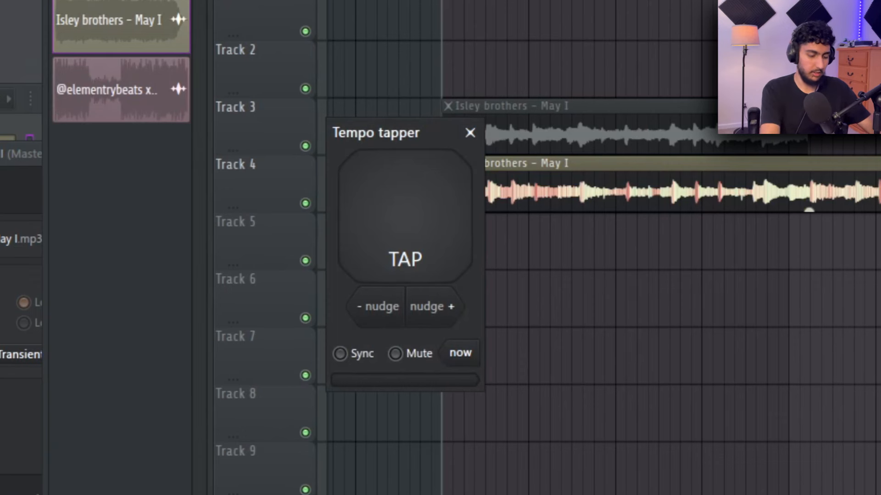
pyautogui.press('space')
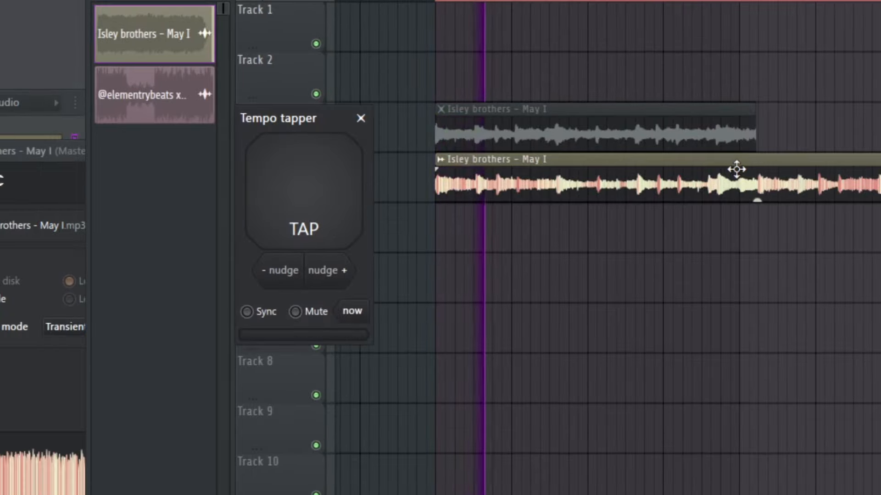
pyautogui.press('space')
pyautogui.press('space')
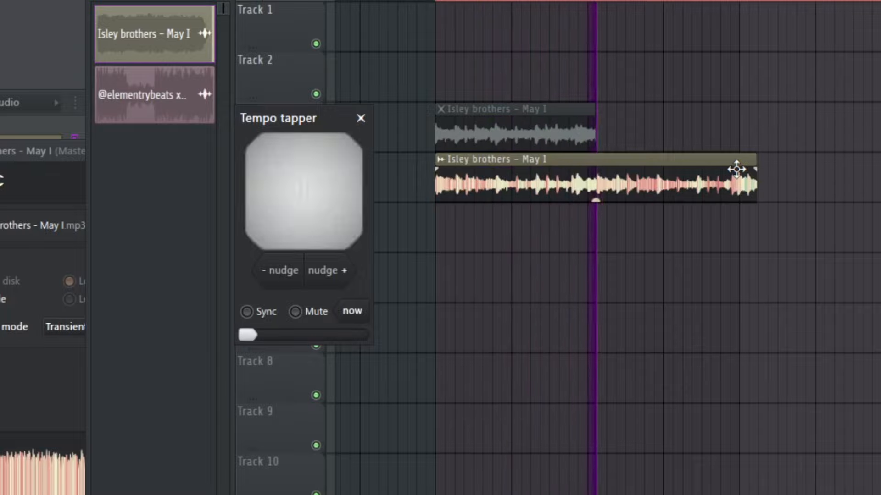
pyautogui.press('space')
pyautogui.press('space')
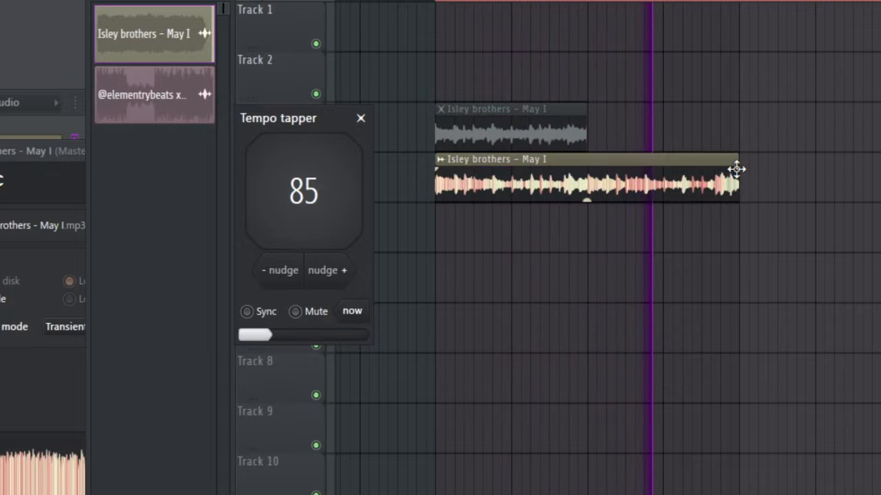
pyautogui.press('space')
pyautogui.press('space')
pyautogui.press('space')
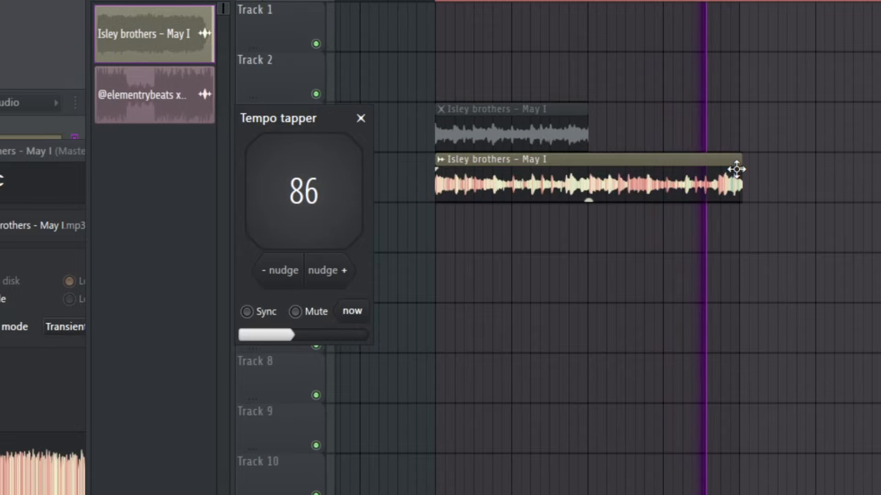
pyautogui.press('space')
pyautogui.press('space')
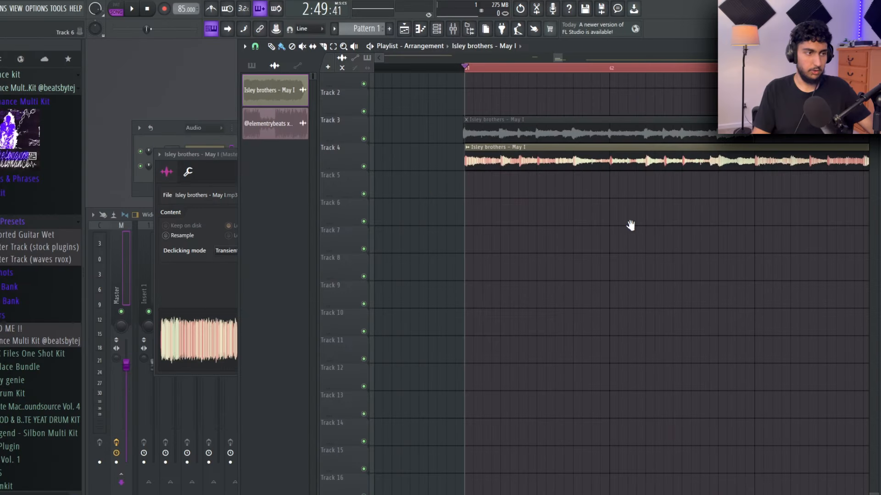
# Step: Clear the time selection and examine how the Track 3 and Track 4 clips line up with bar 61
pyautogui.scroll(-2, 631, 226)
pyautogui.hscroll(2, 711, 133)
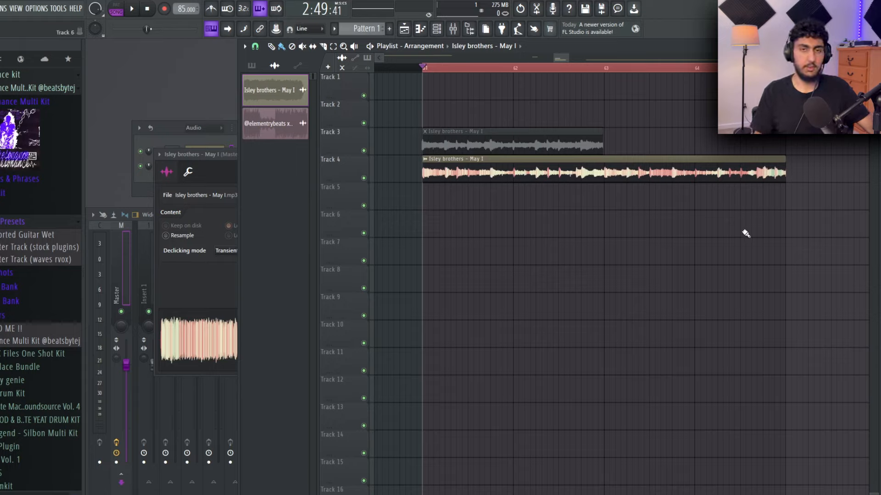
pyautogui.hotkey('ctrl', 'd')
pyautogui.scroll(8, 488, 205)
pyautogui.moveTo(487, 204); pyautogui.dragTo(858, 229)
pyautogui.scroll(-3, 637, 217)
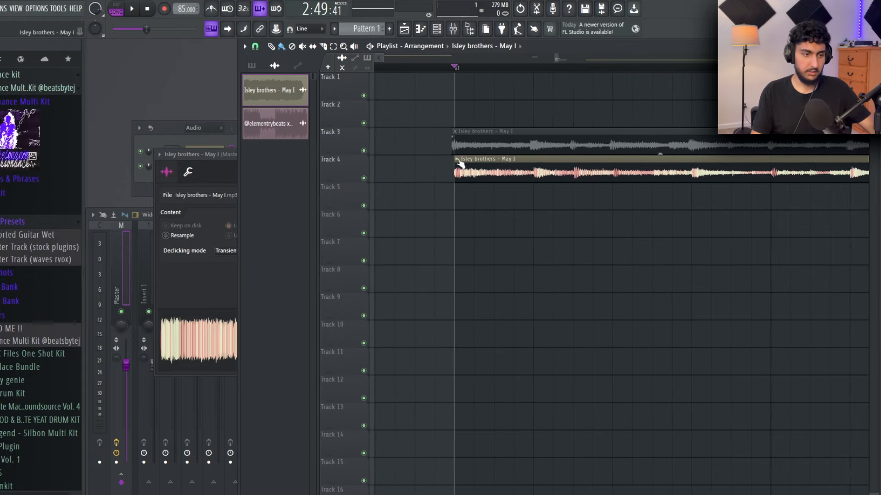
pyautogui.moveTo(699, 237); pyautogui.dragTo(680, 262)
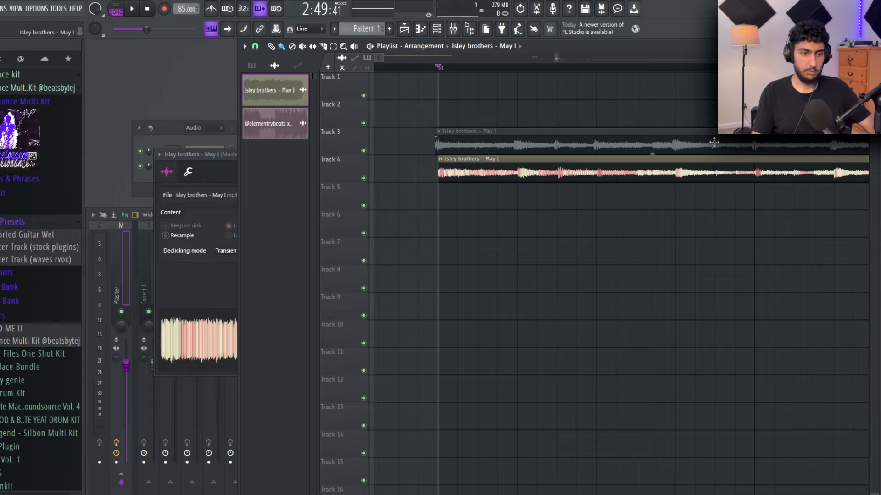
pyautogui.moveTo(746, 266); pyautogui.dragTo(714, 262)
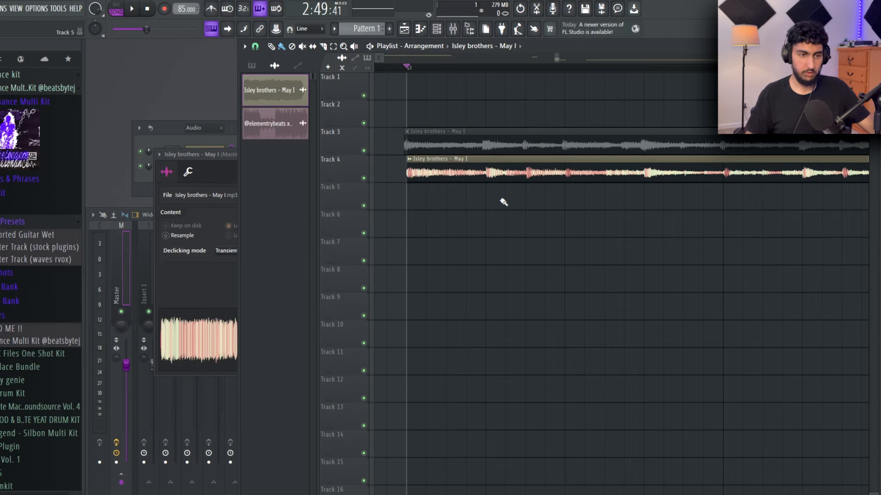
pyautogui.scroll(-8, 679, 247)
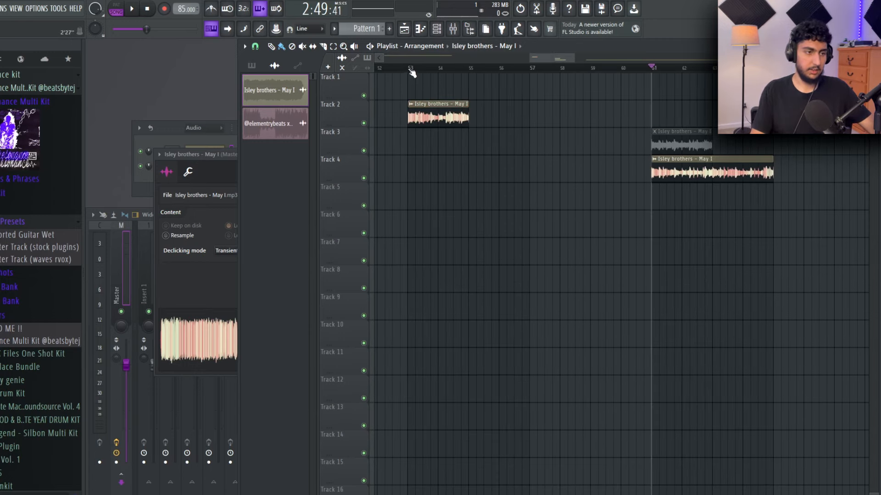
# Step: Play the Track 4 clip and tap the beat in double time with the Tempo tapper to set the project tempo to 170 BPM
pyautogui.scroll(5, 642, 207)
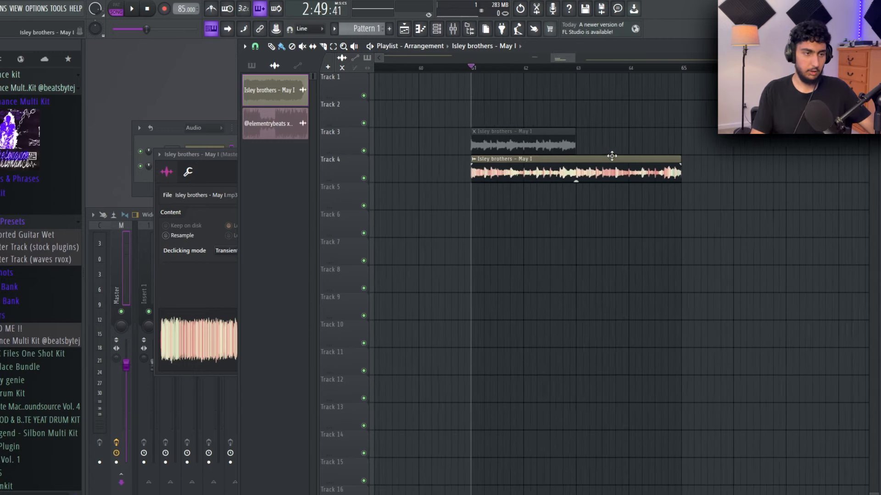
pyautogui.rightClick(177, 8)
pyautogui.click(285, 13)
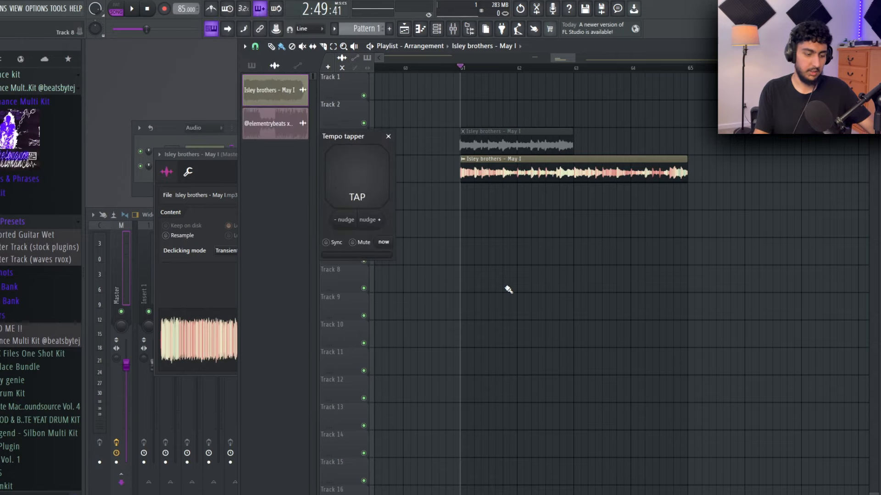
pyautogui.press('space')
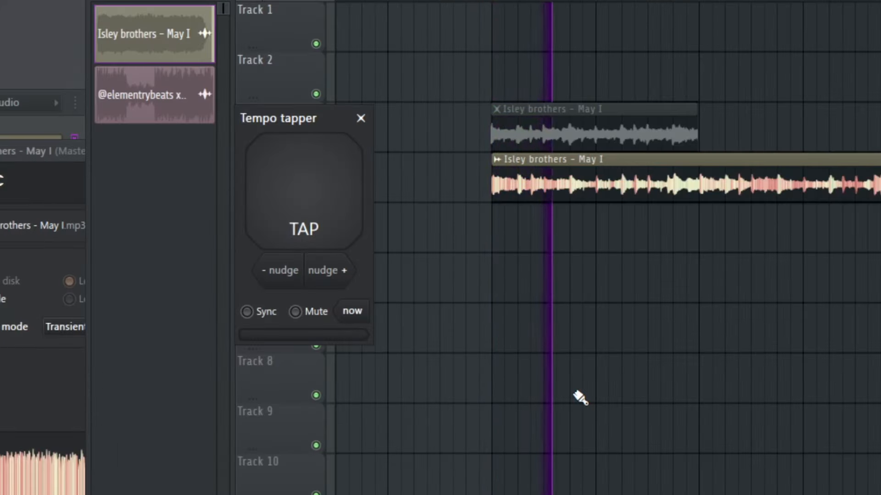
pyautogui.press('space')
pyautogui.press('space')
pyautogui.press('space')
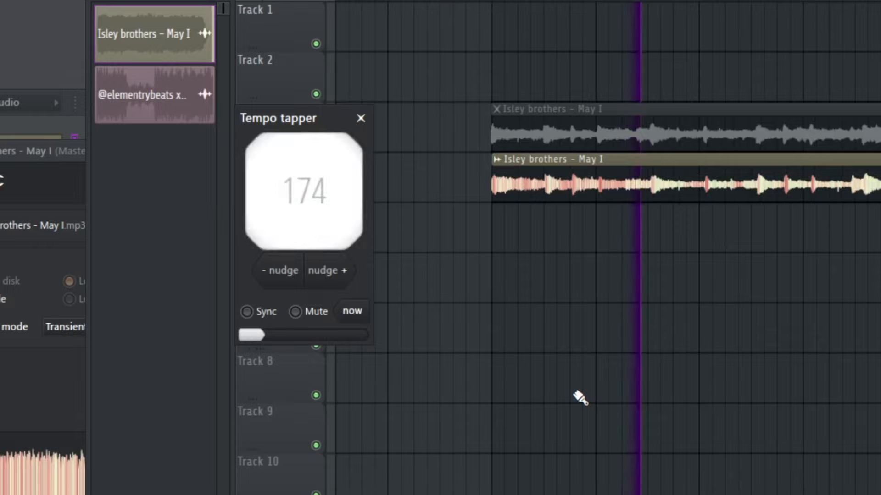
pyautogui.press('space')
pyautogui.press('space')
pyautogui.press('space')
pyautogui.press('space')
pyautogui.press('space')
pyautogui.press('space')
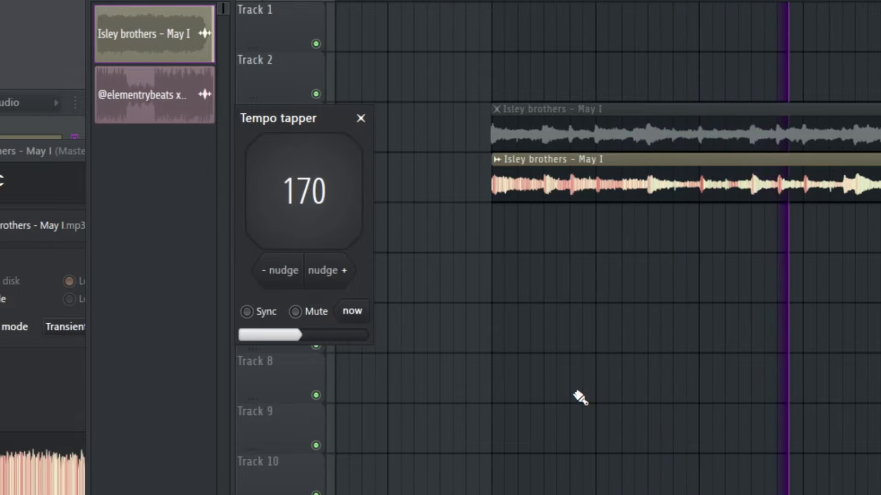
pyautogui.press('space')
pyautogui.press('space')
pyautogui.press('space')
# Step: Examine how the end of the Track 4 clip meets bar 69, selecting the clip and clearing the selection again
pyautogui.scroll(-3, 643, 205)
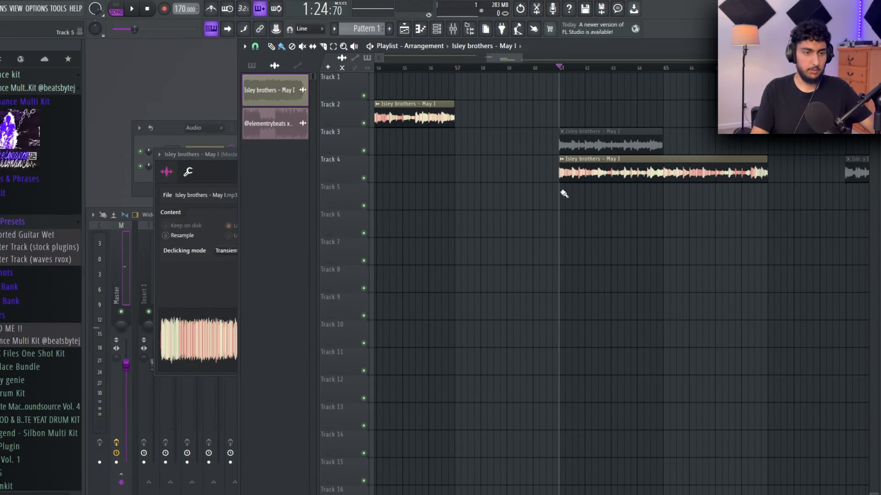
pyautogui.hscroll(-3, 565, 194)
pyautogui.keyDown('ctrl'); pyautogui.click(521, 121); pyautogui.keyUp('ctrl')
pyautogui.keyDown('ctrl'); pyautogui.keyDown('shift'); pyautogui.click(780, 177); pyautogui.keyUp('shift'); pyautogui.keyUp('ctrl')
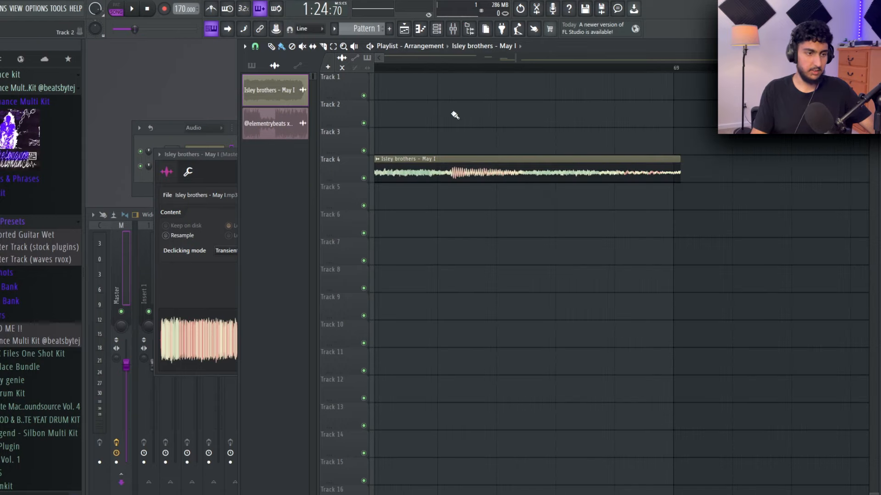
pyautogui.keyDown('ctrl'); pyautogui.click(459, 162); pyautogui.keyUp('ctrl')
pyautogui.hscroll(-5, 631, 249)
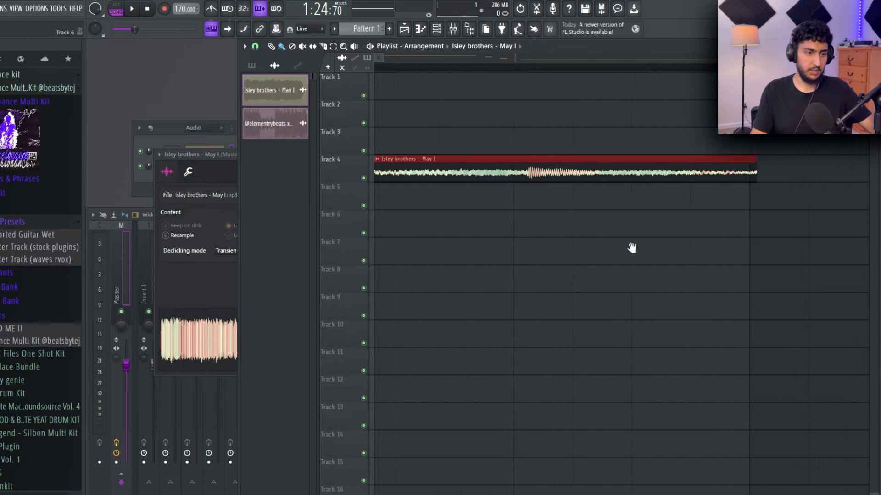
pyautogui.keyDown('ctrl'); pyautogui.click(575, 235); pyautogui.keyUp('ctrl')
pyautogui.scroll(-4, 743, 218)
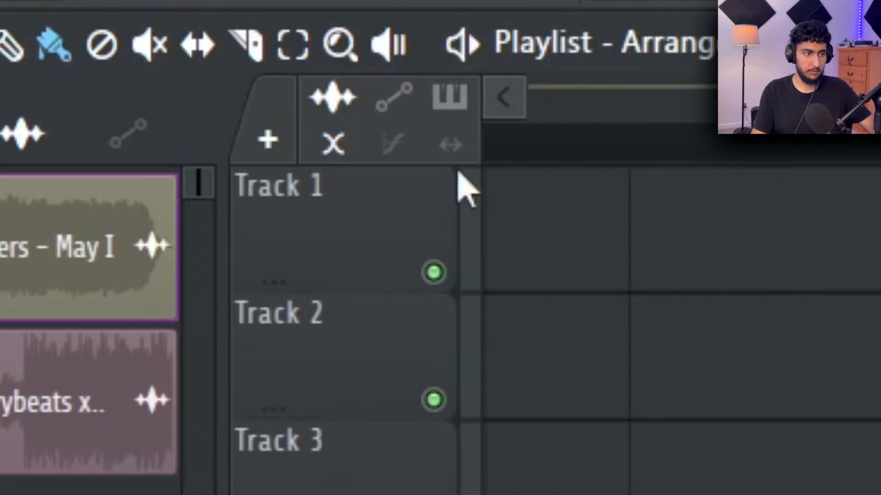
# Step: Turn on clip stretching and try to stretch the end of the Track 4 clip onto bar 69
pyautogui.click(450, 147)
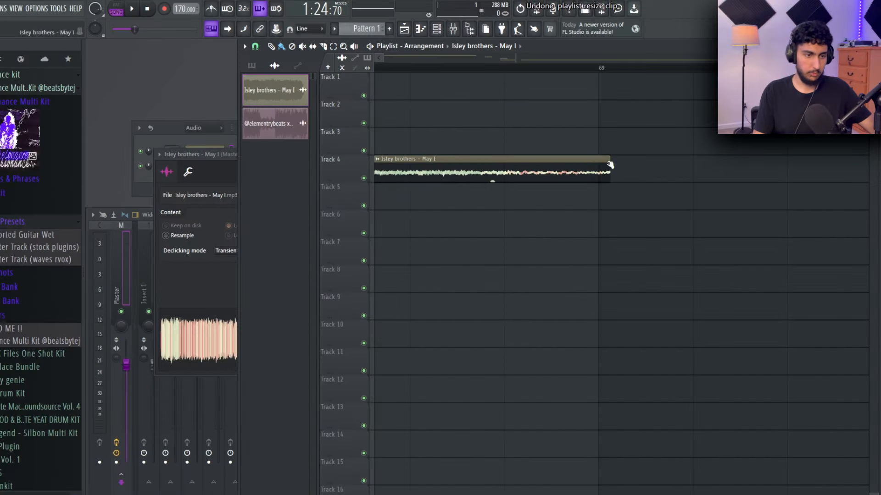
pyautogui.moveTo(609, 159)
pyautogui.mouseDown()
pyautogui.moveTo(583, 159)
pyautogui.moveTo(609, 160)
pyautogui.mouseUp()
pyautogui.scroll(-3, 625, 161)
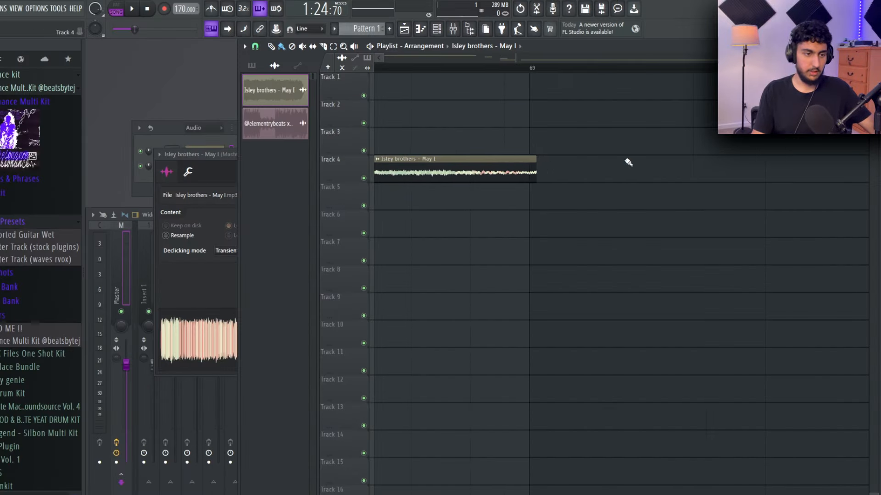
pyautogui.moveTo(555, 158)
pyautogui.mouseDown()
pyautogui.moveTo(707, 159)
pyautogui.moveTo(554, 159)
pyautogui.mouseUp()
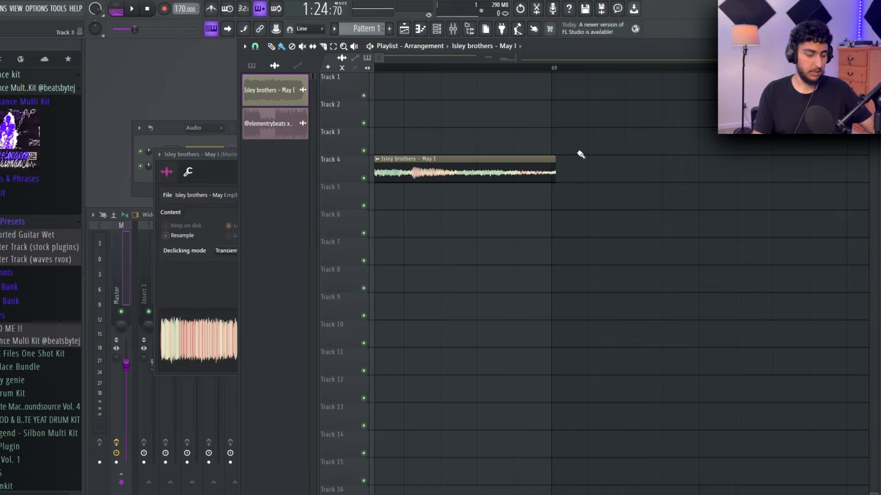
pyautogui.moveTo(560, 162)
pyautogui.mouseDown()
pyautogui.moveTo(546, 159)
pyautogui.moveTo(567, 158)
pyautogui.moveTo(554, 163)
pyautogui.mouseUp()
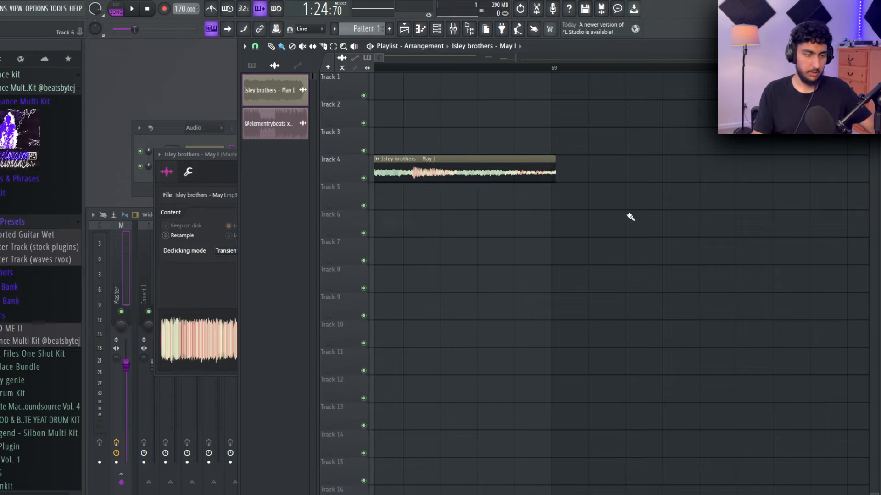
pyautogui.scroll(3, 611, 232)
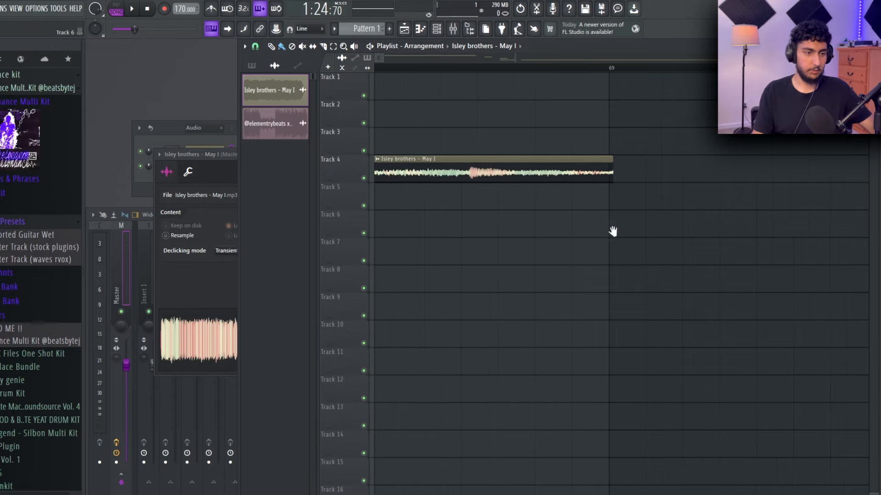
# Step: Open the channel settings of the Isley brothers sample and choose its time-stretching mode
pyautogui.doubleClick(544, 177)
pyautogui.moveTo(297, 156); pyautogui.dragTo(314, 151)
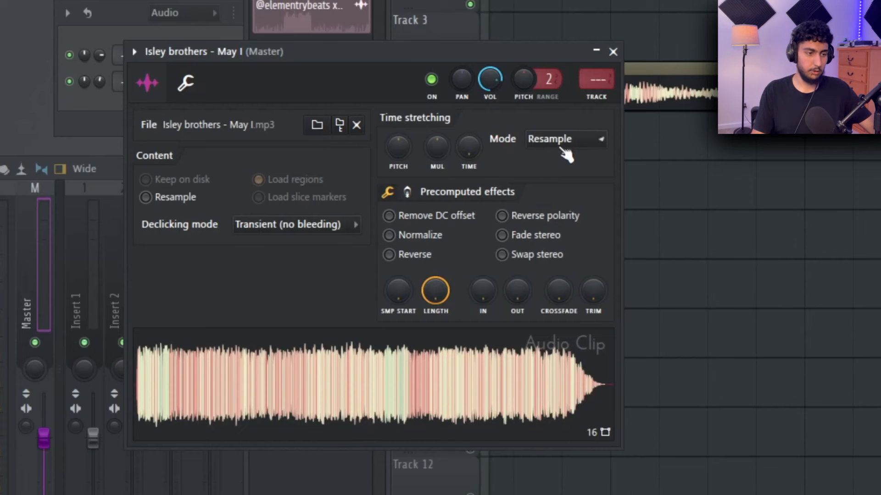
pyautogui.click(416, 198)
pyautogui.click(415, 228)
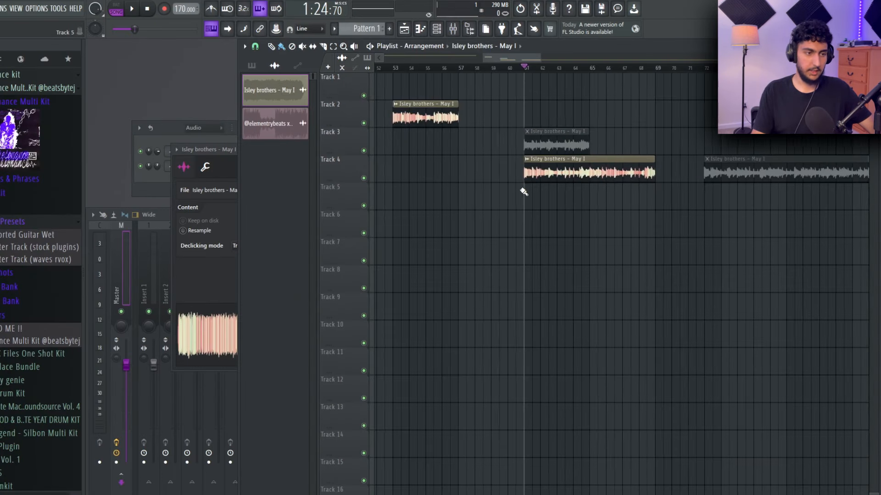
# Step: Make the Isley brothers clips on Track 2 and Track 4 unique so each has its own source channel
pyautogui.moveTo(521, 191); pyautogui.dragTo(538, 192)
pyautogui.scroll(2, 554, 179)
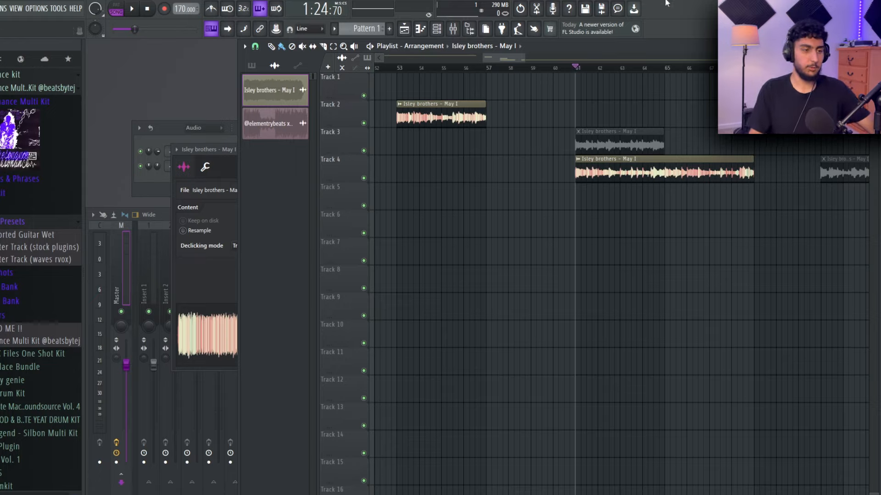
pyautogui.scroll(2, 409, 131)
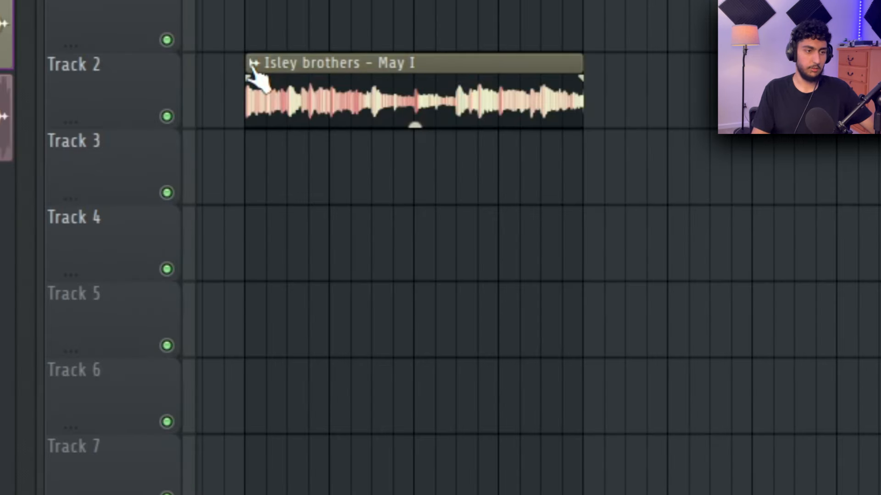
pyautogui.click(393, 105)
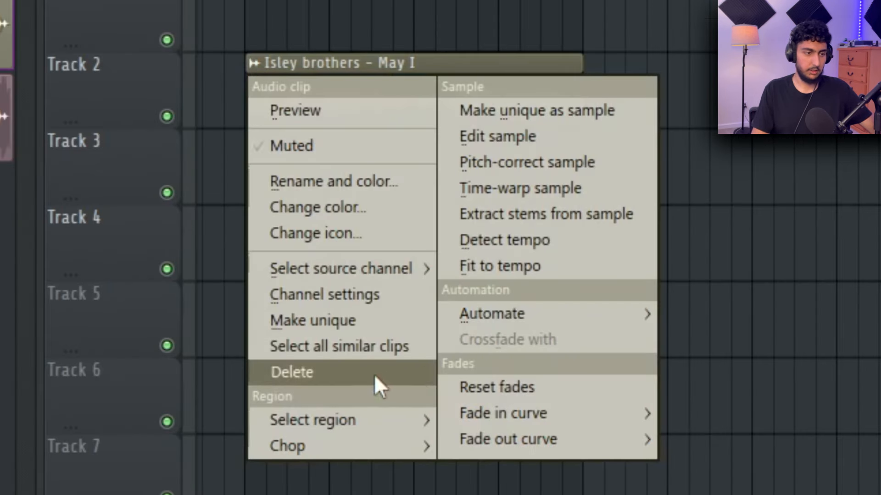
pyautogui.click(335, 316)
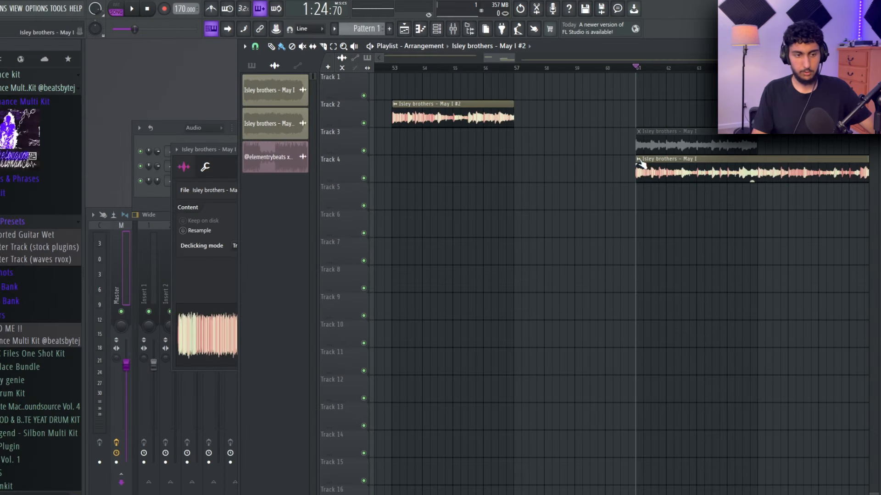
pyautogui.click(641, 165)
pyautogui.click(660, 253)
# Step: Extend the end of the Track 4 clip past bar 69 to include the following transient
pyautogui.scroll(3, 699, 162)
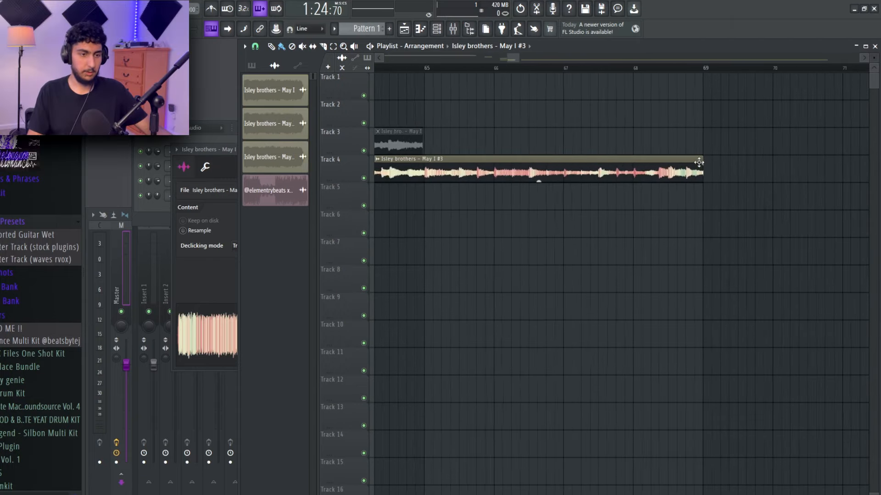
pyautogui.scroll(7, 700, 162)
pyautogui.moveTo(670, 157); pyautogui.dragTo(852, 168)
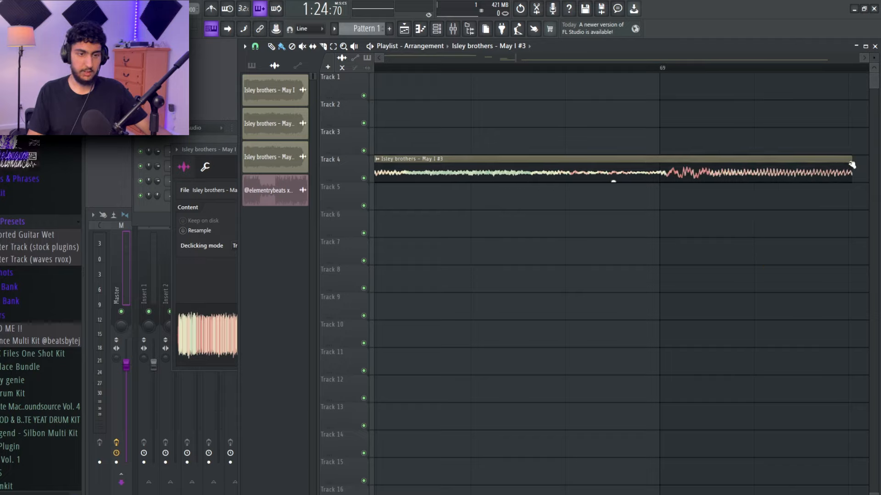
# Step: Fit the end of the Track 4 clip onto bar 69 and the end of the Track 2 clip onto bar 57
pyautogui.moveTo(851, 164); pyautogui.dragTo(835, 164)
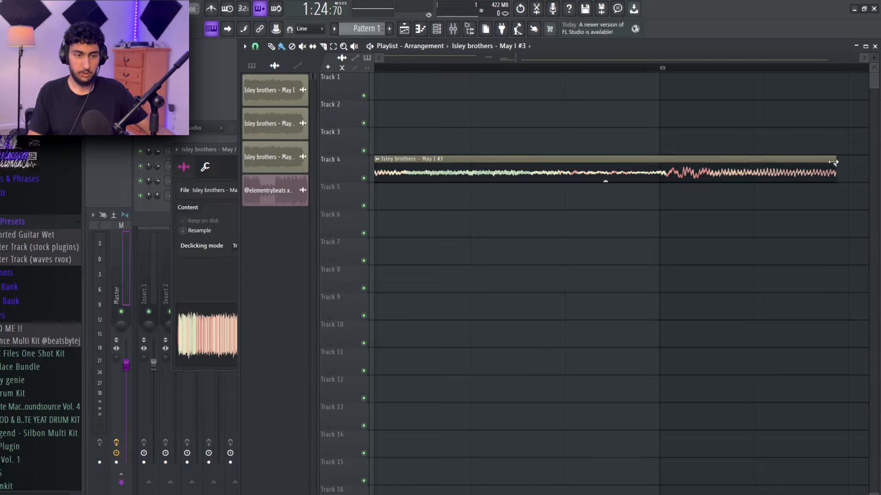
pyautogui.scroll(-8, 835, 164)
pyautogui.scroll(4, 537, 124)
pyautogui.scroll(-1, 677, 119)
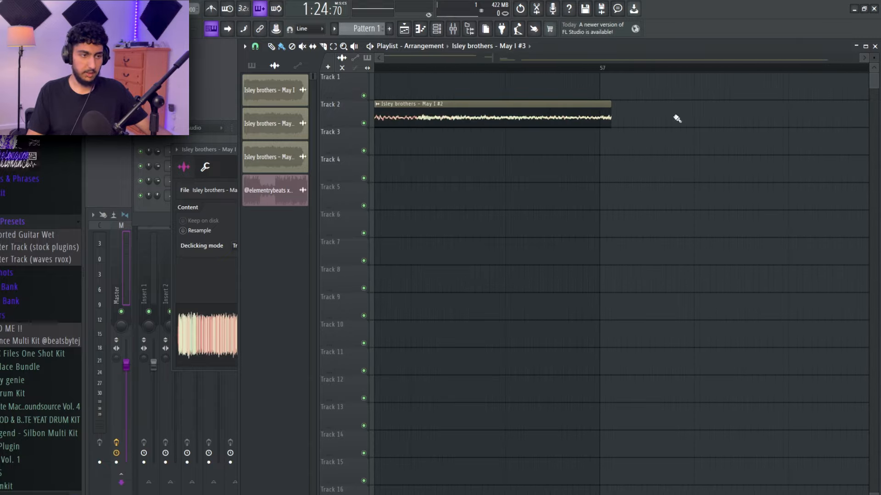
pyautogui.moveTo(606, 105); pyautogui.dragTo(598, 106)
pyautogui.scroll(-6, 657, 126)
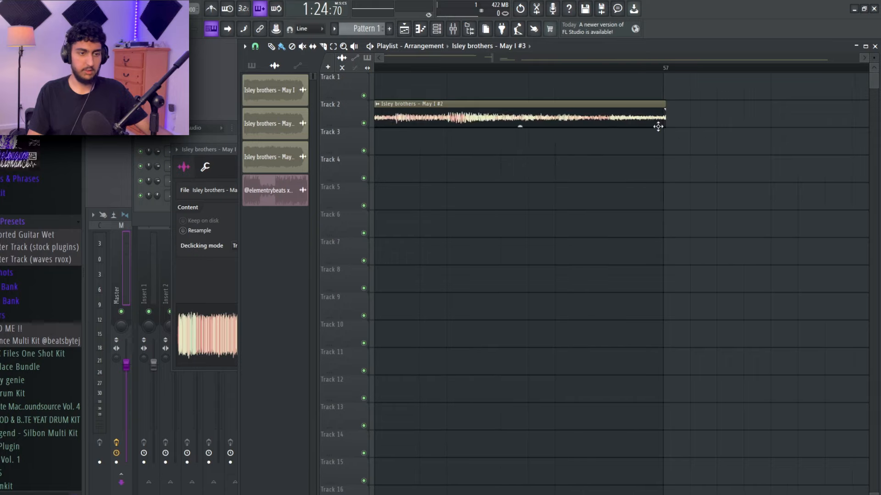
pyautogui.keyDown('ctrl'); pyautogui.click(787, 177); pyautogui.keyUp('ctrl')
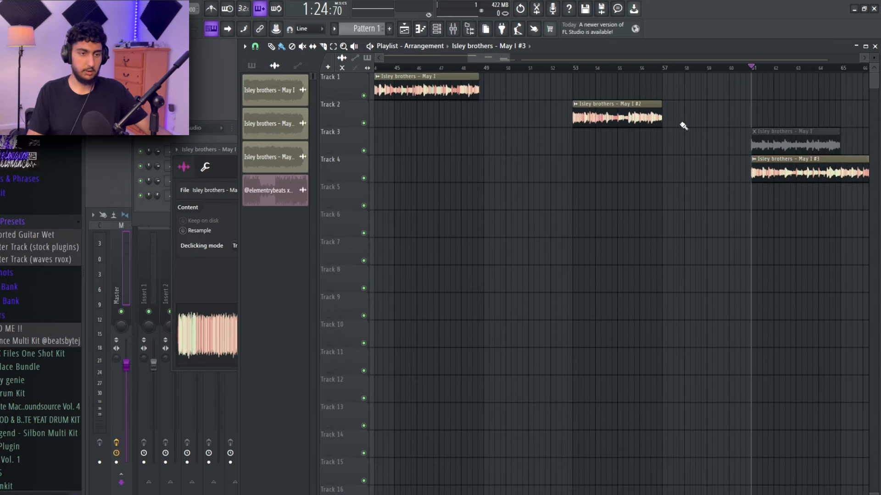
# Step: Turn on the metronome and play the Track 4 clip from bar 61 to check its timing against the grid
pyautogui.moveTo(688, 126); pyautogui.dragTo(573, 101)
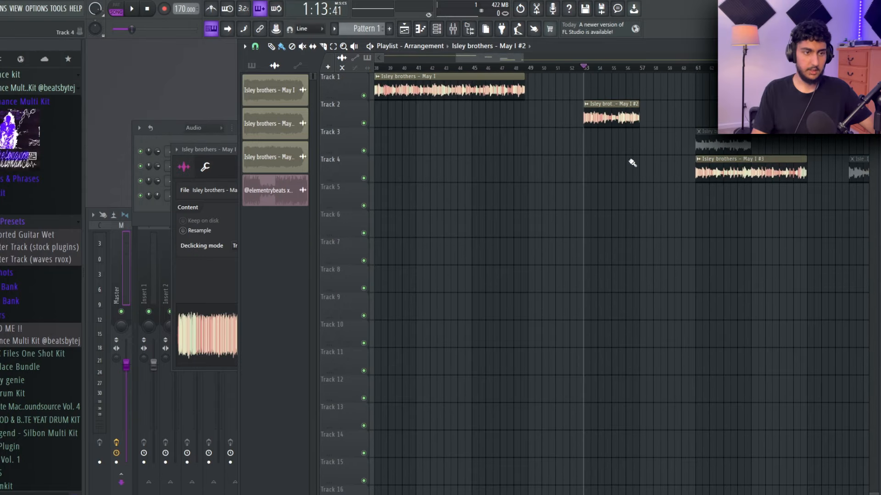
pyautogui.hscroll(4, 649, 109)
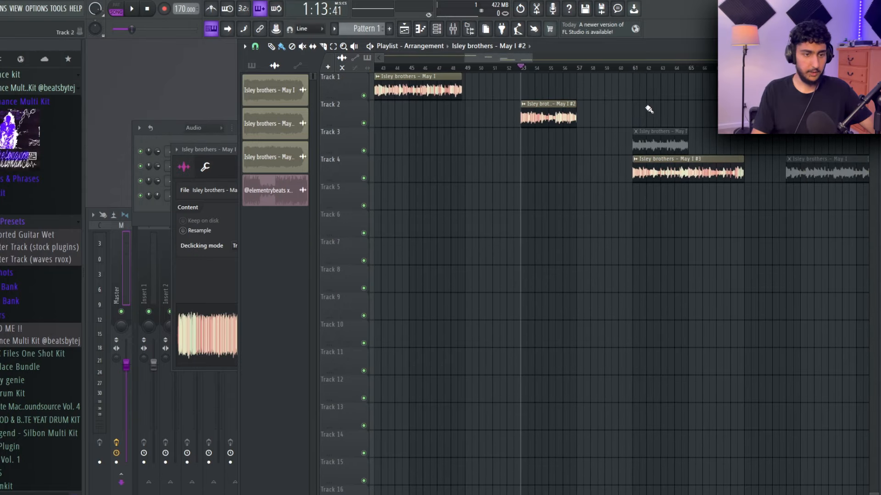
pyautogui.click(639, 69)
pyautogui.hscroll(4, 651, 130)
pyautogui.scroll(4, 639, 131)
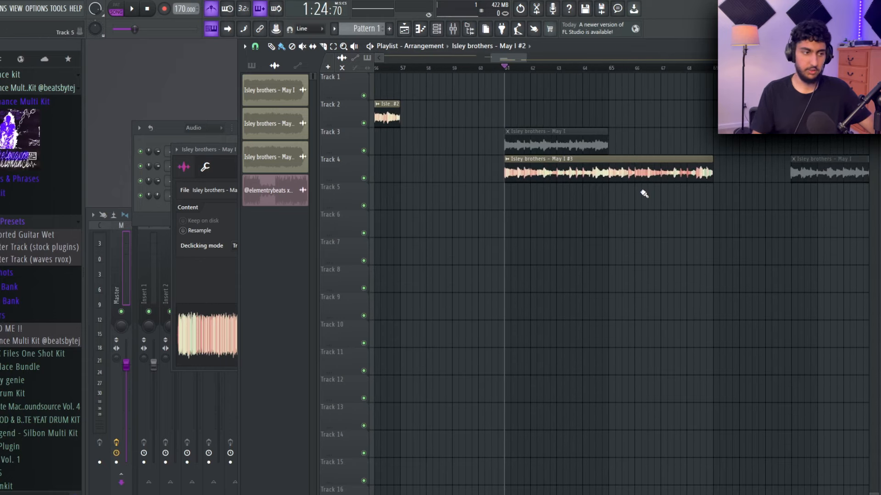
pyautogui.press('space')
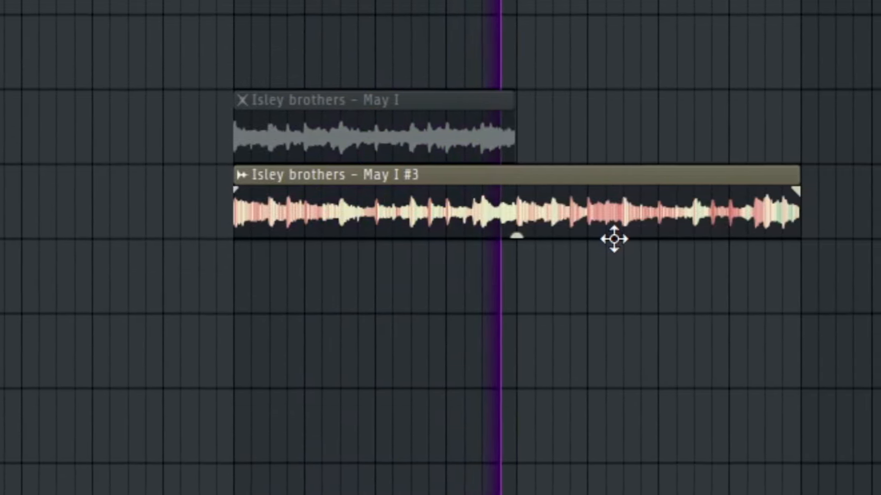
pyautogui.press('space')
# Step: Undo the fade-out on the Track 2 clip
pyautogui.scroll(-3, 728, 171)
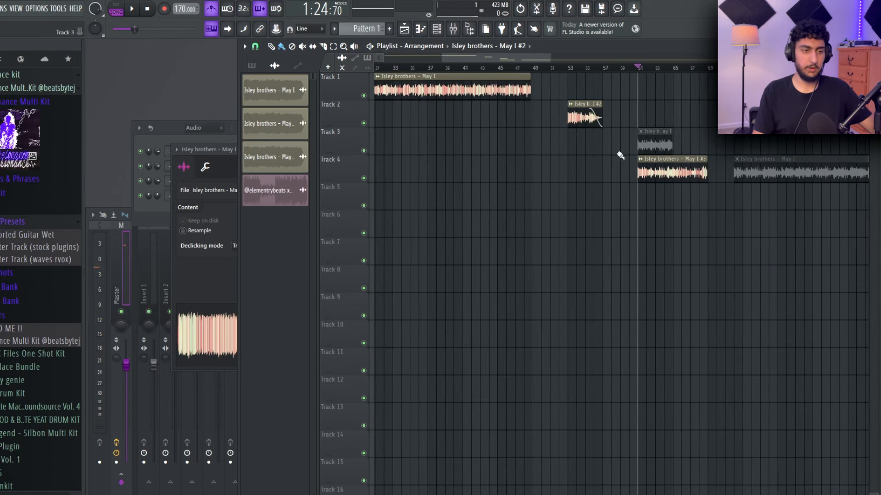
pyautogui.hotkey('ctrl', 'z')
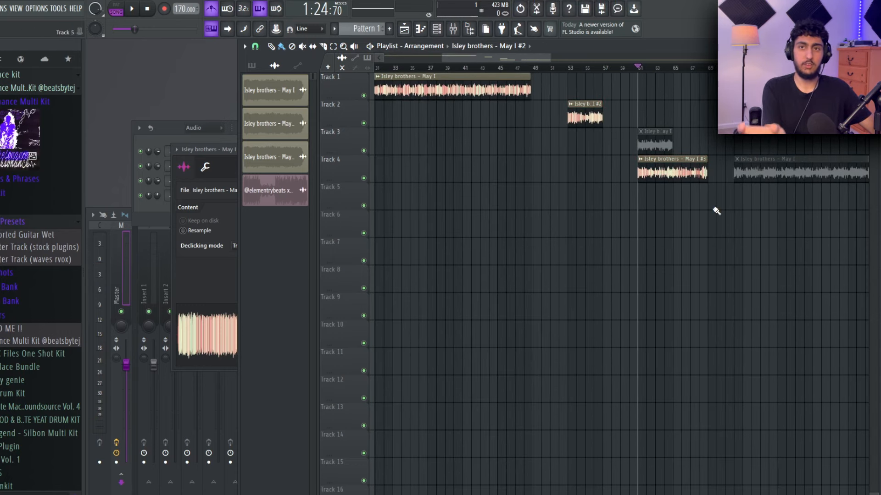
pyautogui.scroll(-3, 614, 223)
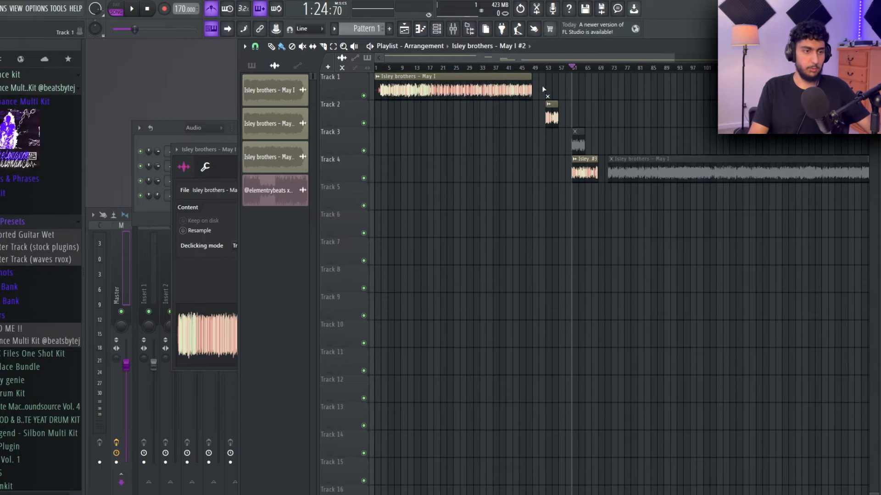
# Step: Mute the full sample clip on Track 1 and select bars 5 to 13 over the #3 clip on Track 6 for looping
pyautogui.keyDown('alt'); pyautogui.rightClick(514, 91); pyautogui.keyUp('alt')
pyautogui.scroll(1, 555, 127)
pyautogui.scroll(4, 555, 126)
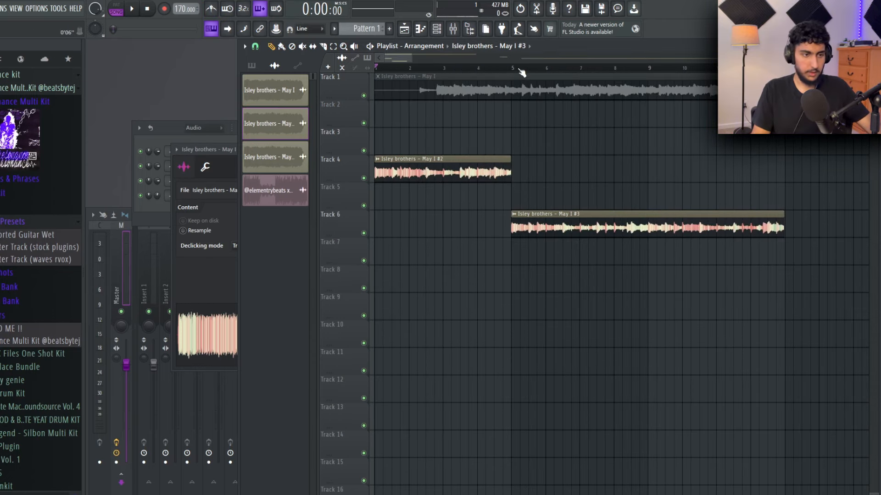
pyautogui.click(522, 69)
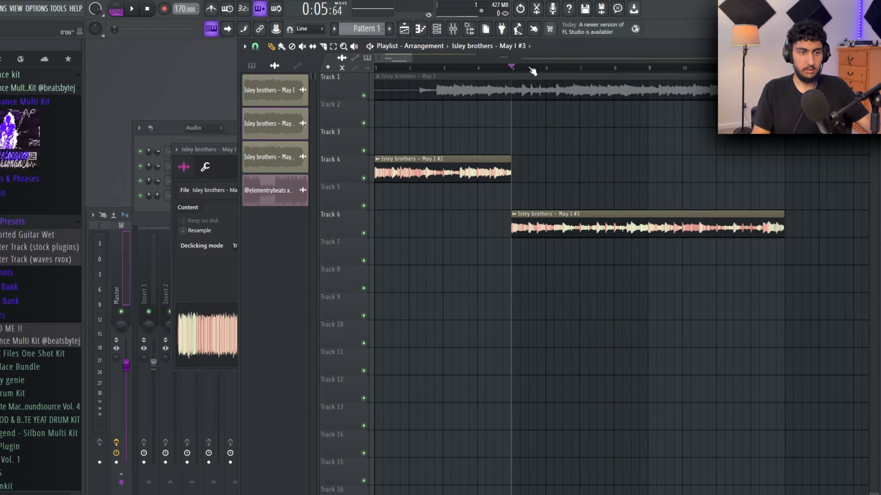
pyautogui.moveTo(532, 71); pyautogui.dragTo(872, 218)
pyautogui.hscroll(2, 643, 160)
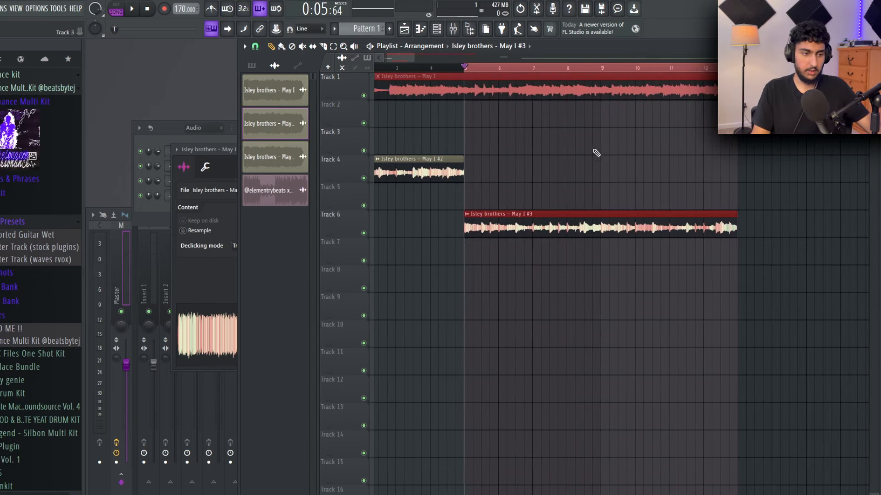
# Step: Set the #3 clip's time-stretching mode to Resample and raise the project tempo to 184 BPM during playback
pyautogui.doubleClick(598, 233)
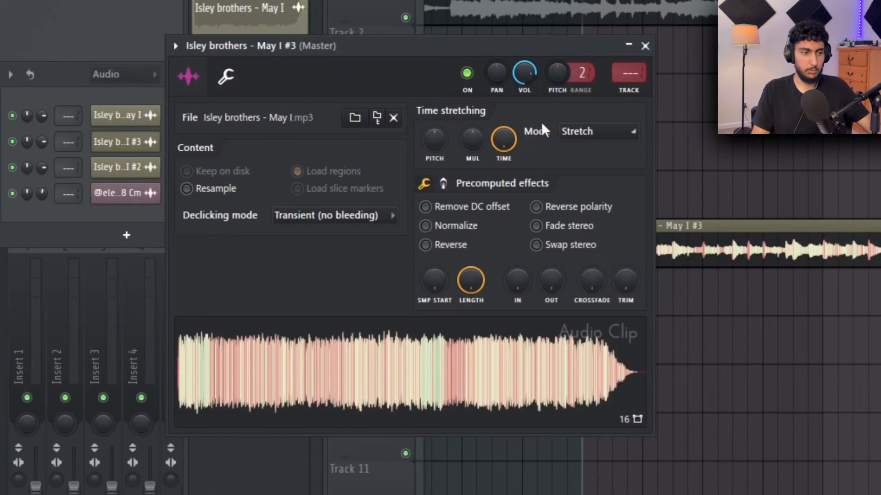
pyautogui.click(589, 140)
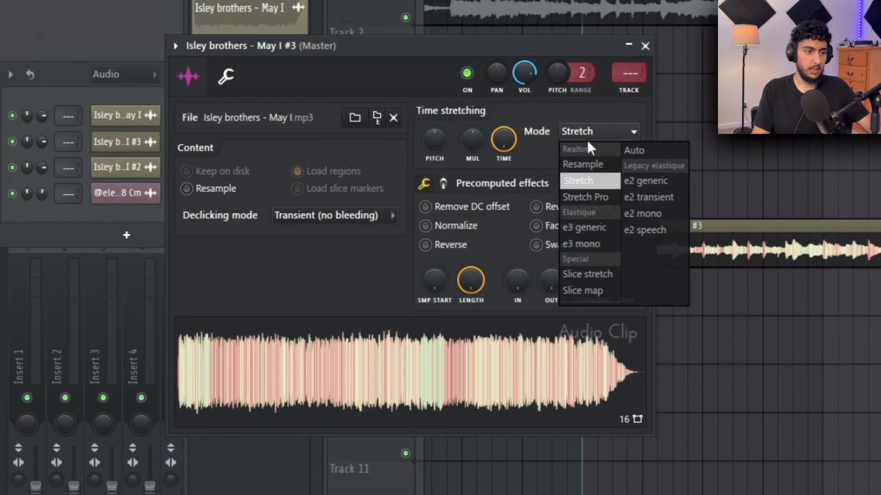
pyautogui.click(589, 166)
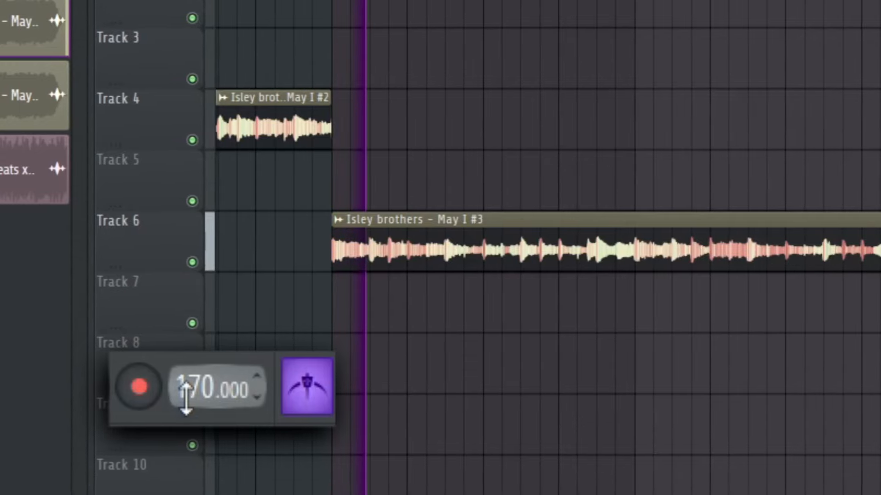
pyautogui.moveTo(177, 10); pyautogui.dragTo(177, 9)
pyautogui.moveTo(186, 398); pyautogui.dragTo(183, 399)
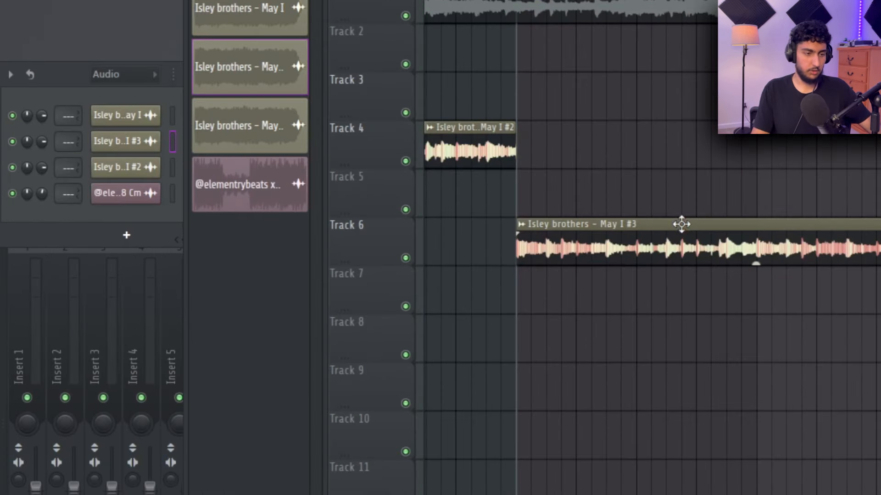
# Step: Set the #3 clip's time-stretching mode to Stretch and move its channel settings clear of the clip
pyautogui.doubleClick(677, 234)
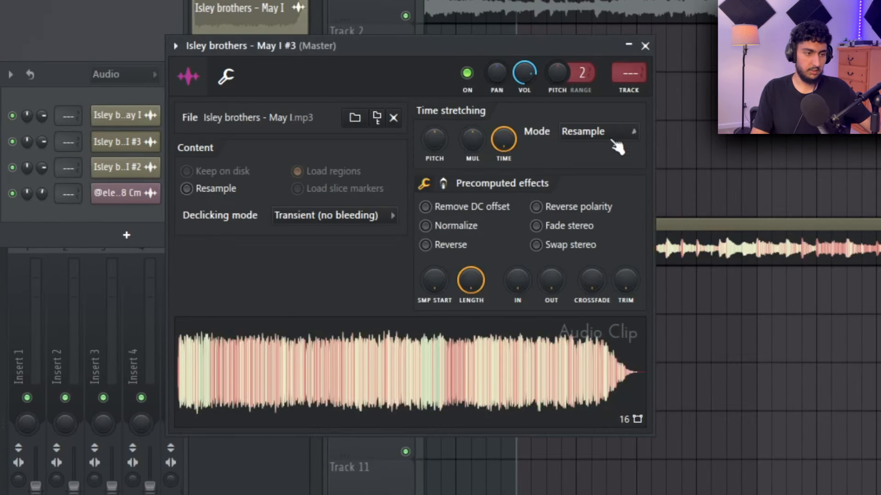
pyautogui.click(587, 131)
pyautogui.click(577, 181)
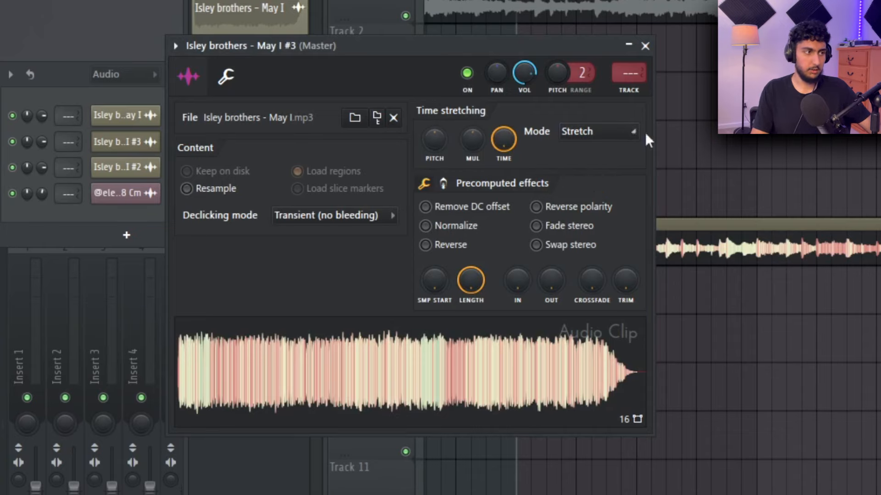
pyautogui.moveTo(504, 46); pyautogui.dragTo(340, 44)
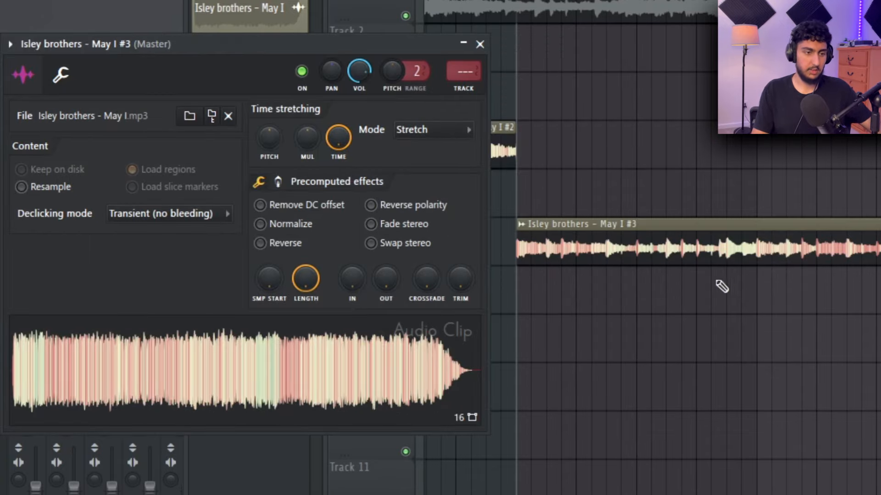
pyautogui.scroll(1, 429, 135)
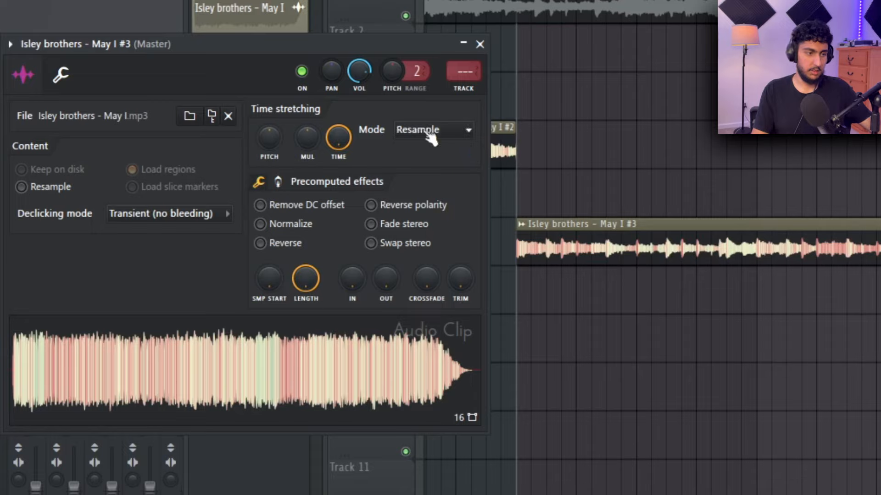
# Step: Compare Resample and Stretch modes on the #3 clip by ear, match its Stretch pitch to the resampled sound, and finish on Stretch
pyautogui.click(423, 133)
pyautogui.click(420, 177)
pyautogui.click(430, 133)
pyautogui.click(434, 162)
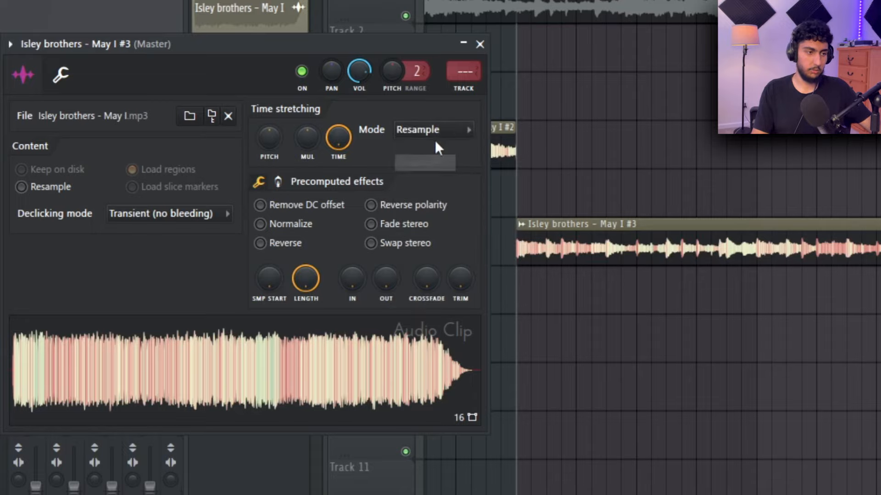
pyautogui.click(443, 133)
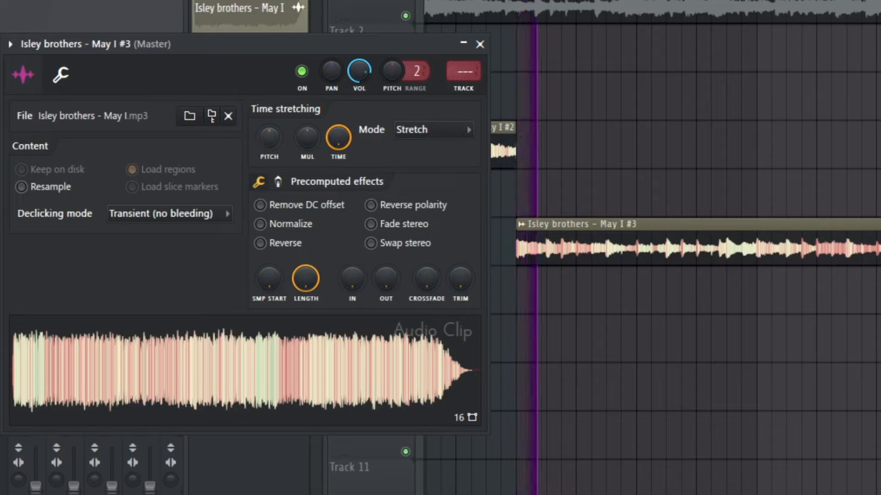
pyautogui.click(424, 130)
pyautogui.click(424, 164)
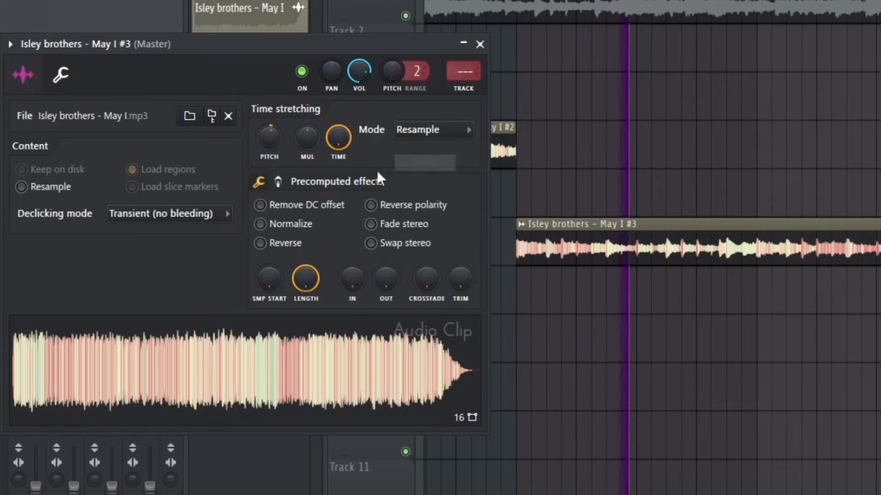
pyautogui.click(438, 132)
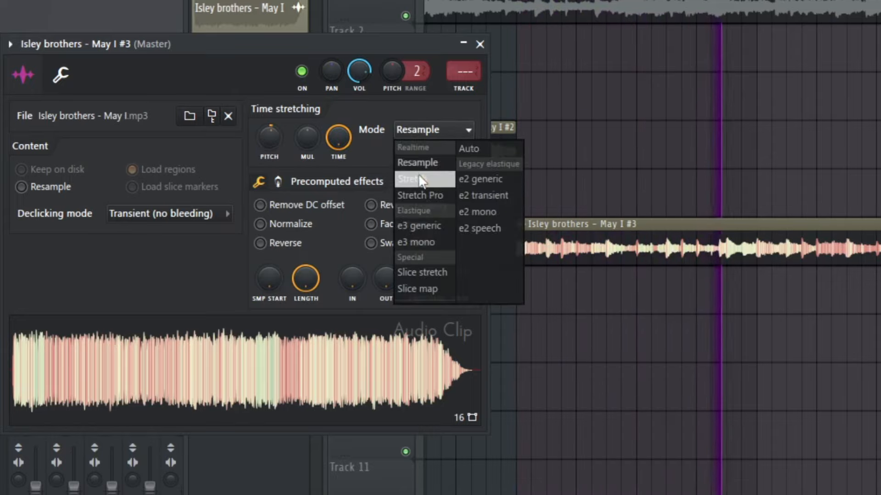
pyautogui.click(424, 179)
pyautogui.click(432, 134)
pyautogui.click(417, 163)
pyautogui.click(429, 130)
pyautogui.click(424, 178)
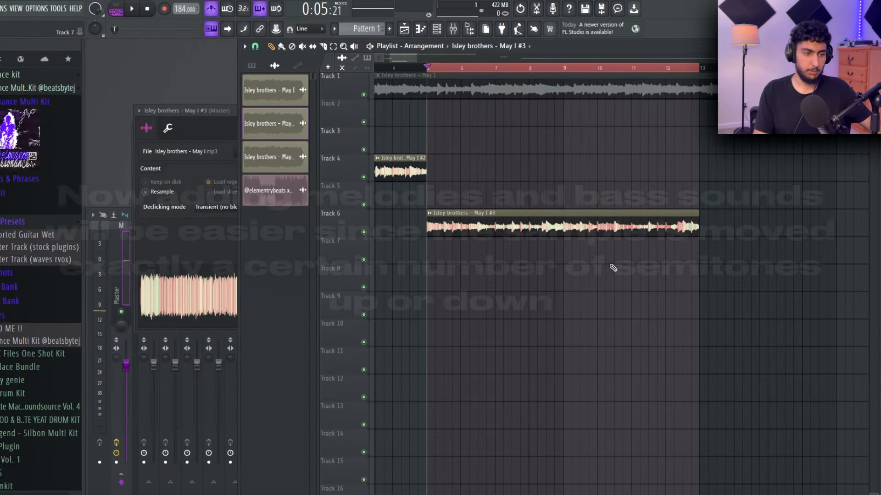
# Step: Open the channel settings of the #2 clip on Track 4 and adjust its time-stretching pitch in Stretch mode
pyautogui.moveTo(558, 171); pyautogui.dragTo(644, 172)
pyautogui.scroll(-3, 642, 171)
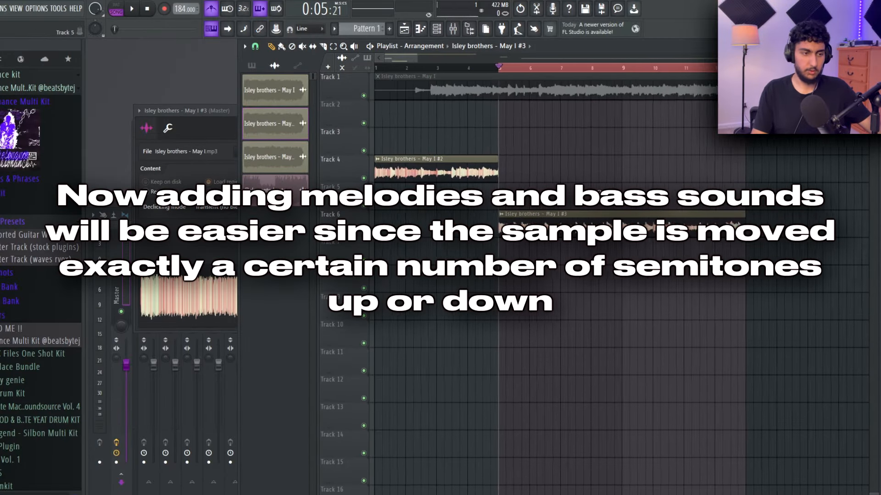
pyautogui.doubleClick(432, 163)
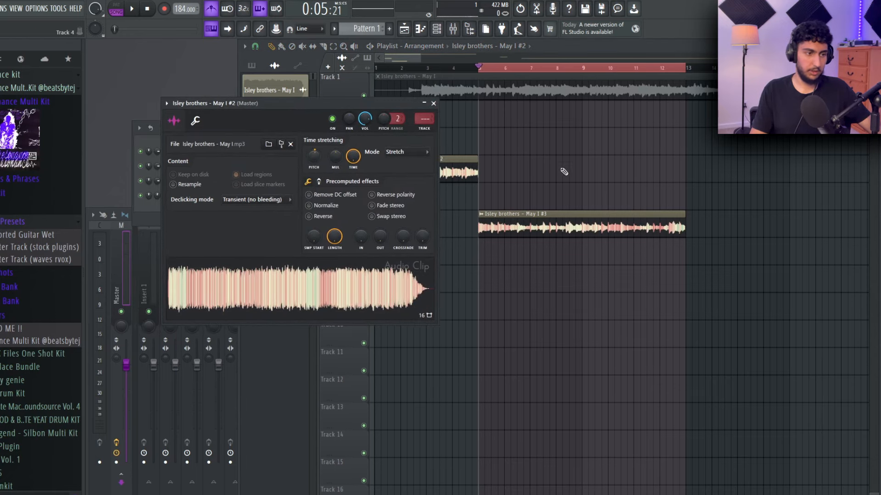
pyautogui.click(581, 166)
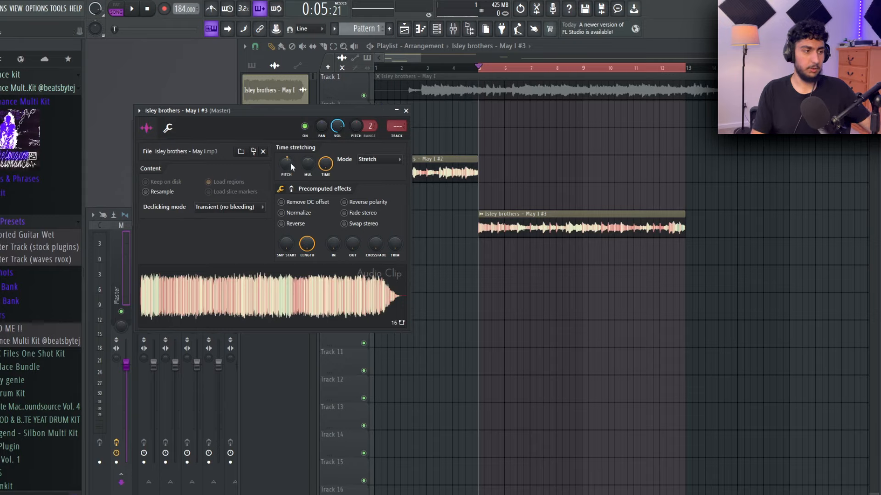
# Step: Switch the #3 clip to Resample mode with its pitch knob reset, and lower the project tempo during playback
pyautogui.click(368, 159)
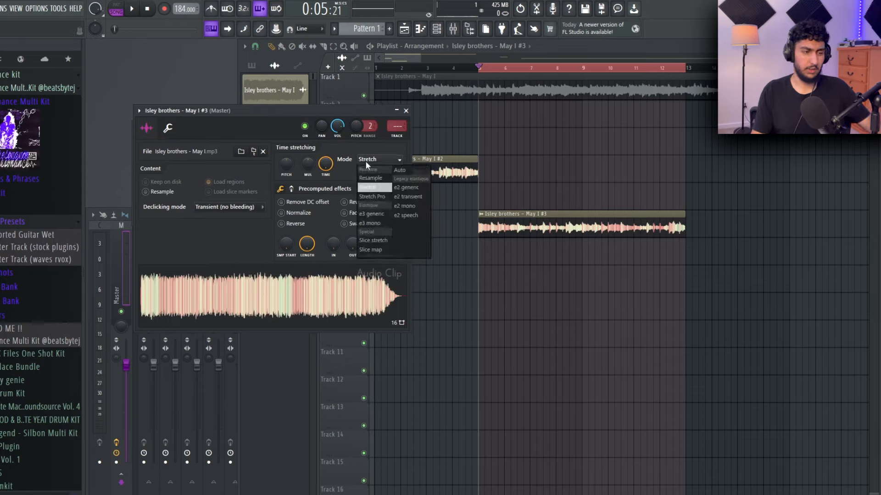
pyautogui.click(372, 182)
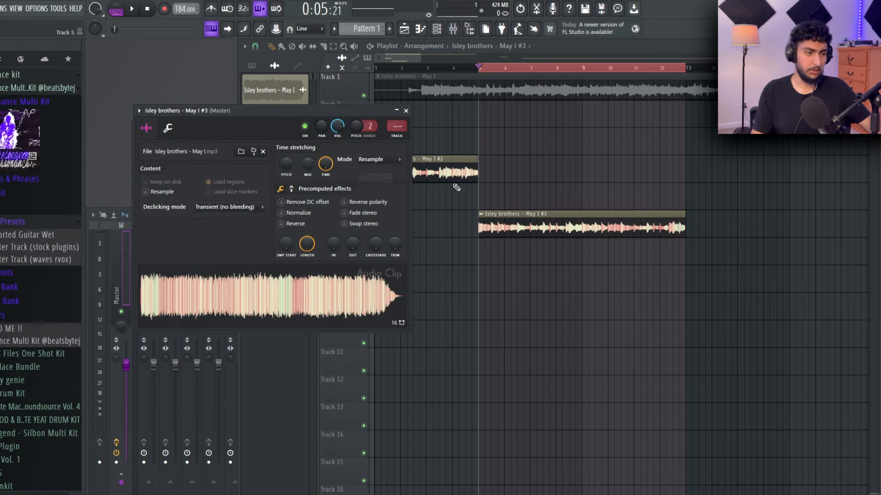
pyautogui.rightClick(178, 7)
pyautogui.moveTo(178, 6); pyautogui.dragTo(182, 14)
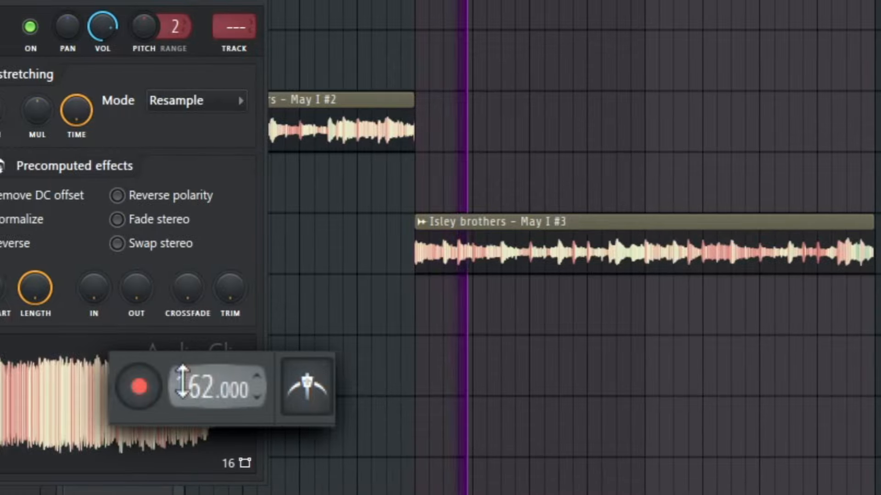
pyautogui.moveTo(183, 381); pyautogui.dragTo(194, 398)
# Step: Switch the #3 clip's time-stretching mode from Resample to Stretch and adjust its time-stretching pitch knob by ear
pyautogui.click(59, 100)
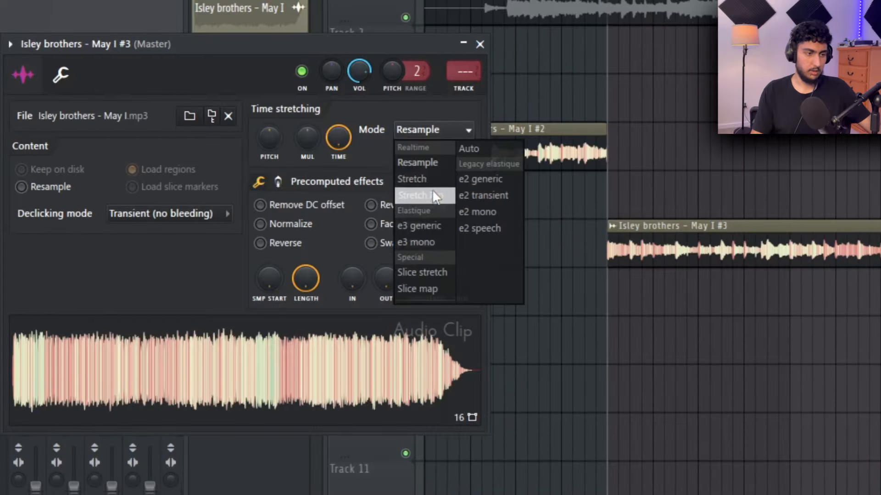
pyautogui.click(413, 178)
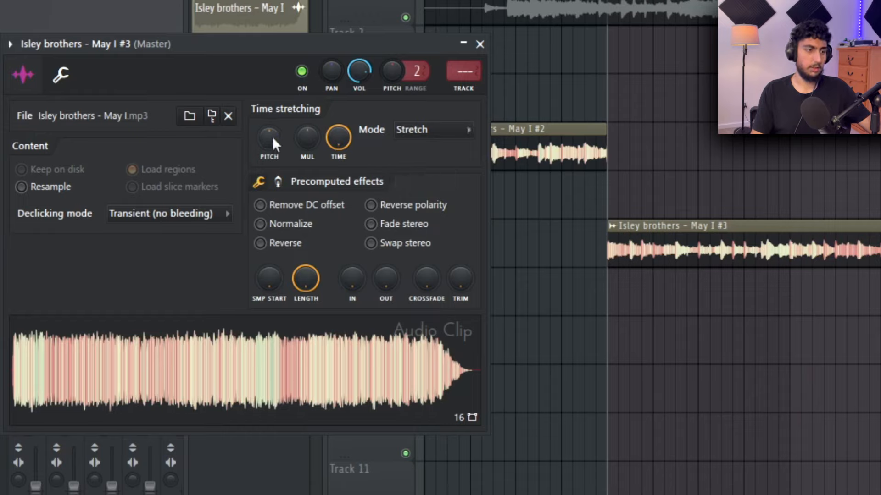
pyautogui.moveTo(273, 139); pyautogui.dragTo(273, 139)
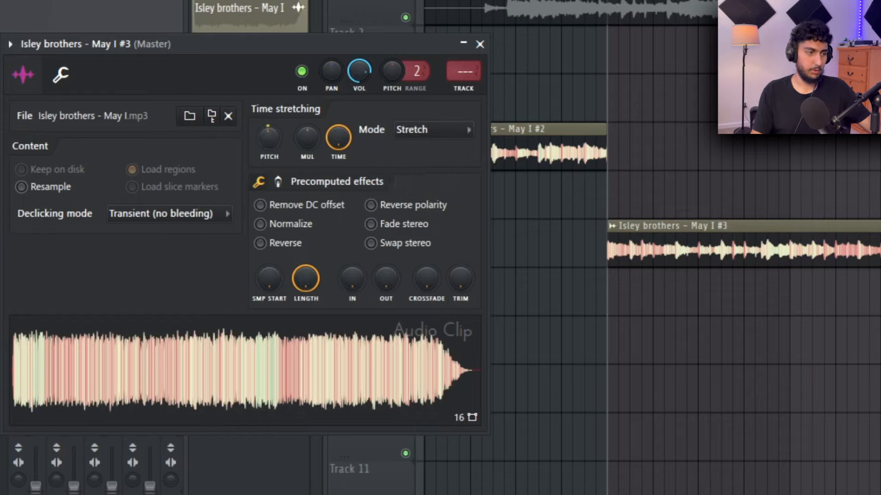
# Step: Alternate the #3 clip between Resample and Stretch while fine-tuning the pitch match, finish on Stretch, and move its channel settings window
pyautogui.click(423, 136)
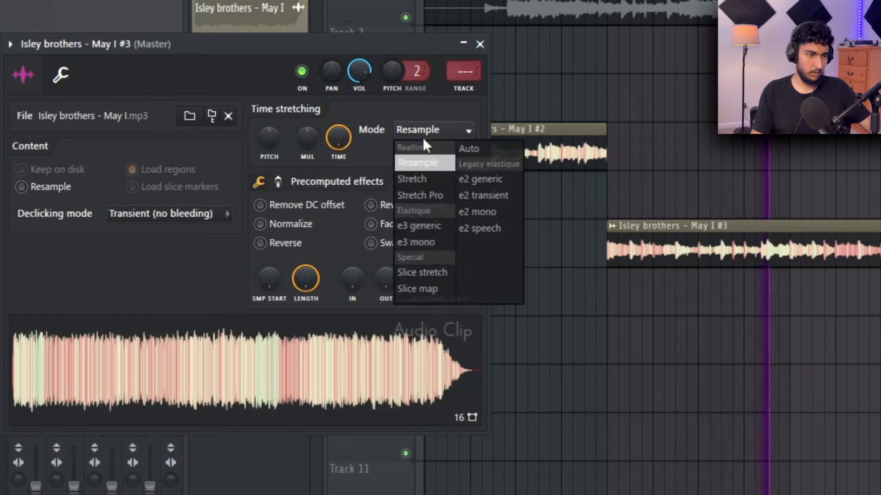
pyautogui.click(418, 178)
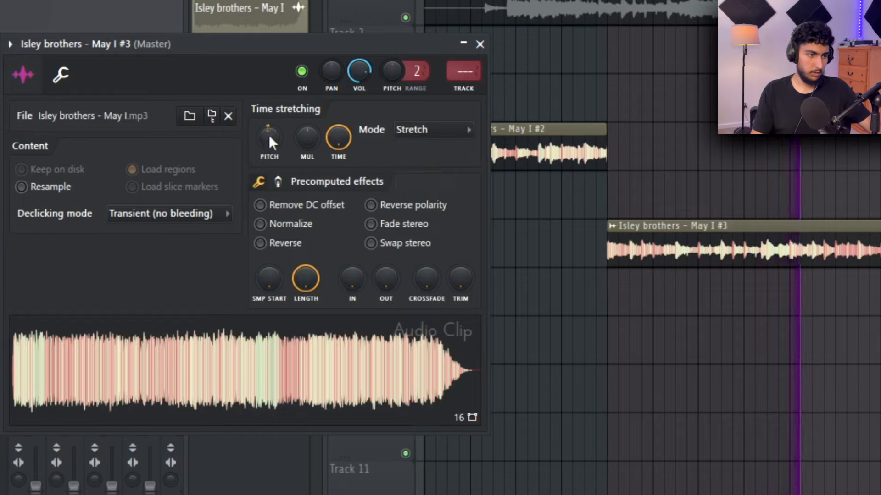
pyautogui.click(456, 131)
pyautogui.click(404, 162)
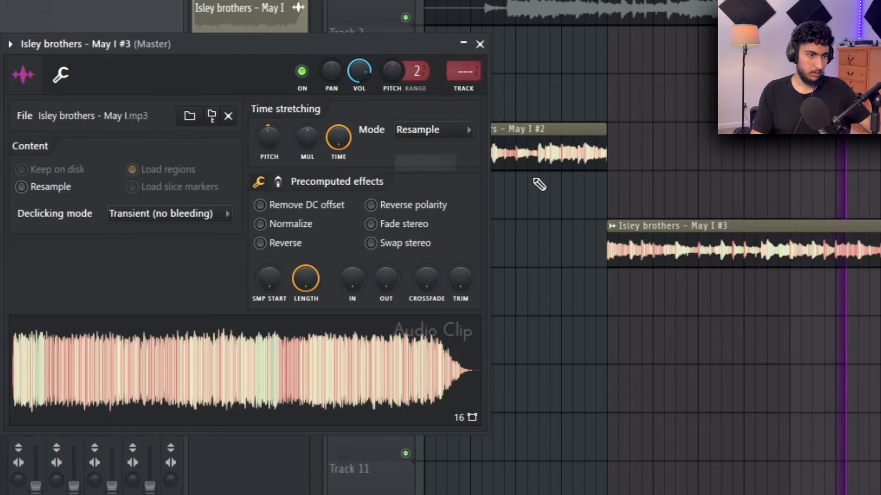
pyautogui.click(426, 133)
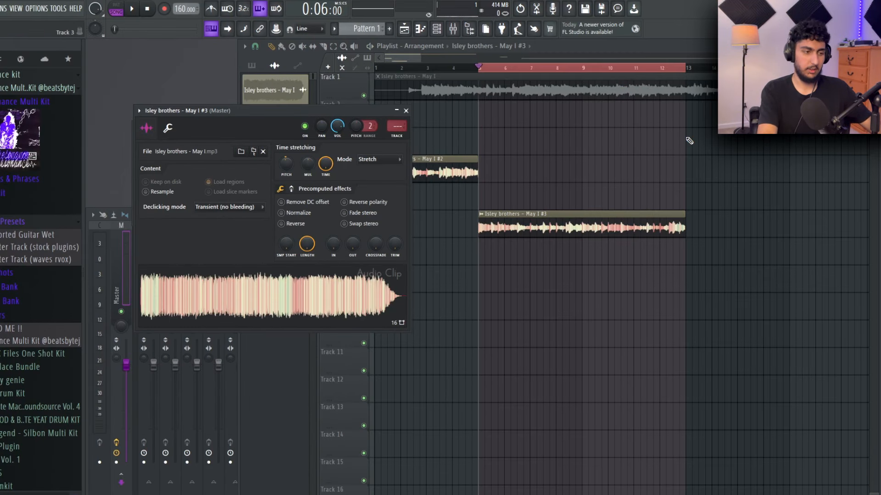
pyautogui.moveTo(304, 110); pyautogui.dragTo(317, 92)
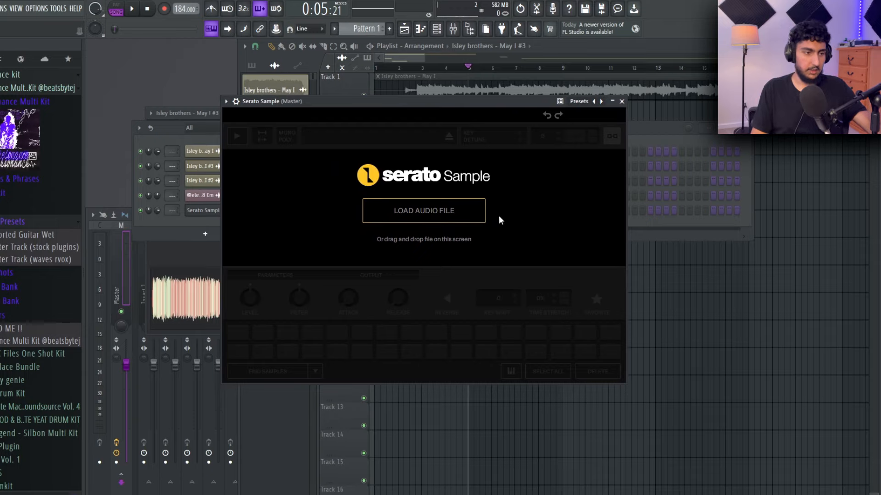
# Step: Move the Serato Sample window and scrub the loaded May I waveform, auditioning it and returning to the first audible sound
pyautogui.moveTo(396, 105)
pyautogui.mouseDown()
pyautogui.moveTo(414, 109)
pyautogui.moveTo(368, 104)
pyautogui.moveTo(384, 95)
pyautogui.mouseUp()
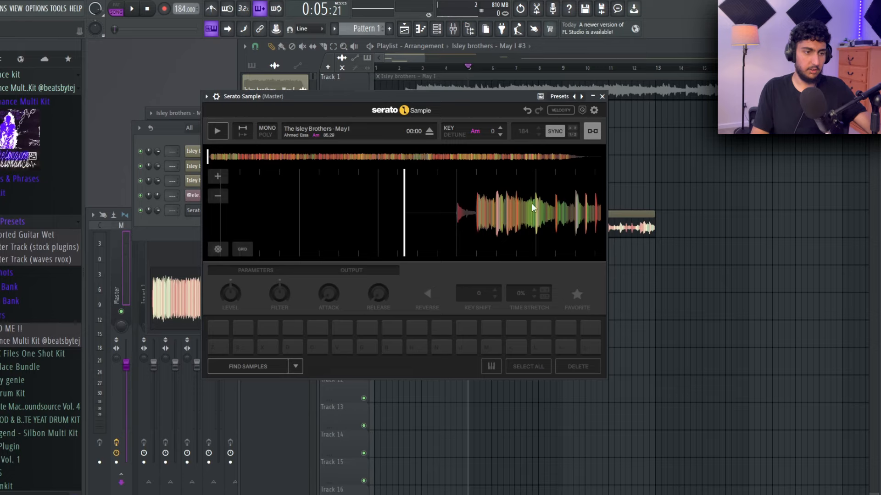
pyautogui.click(533, 208)
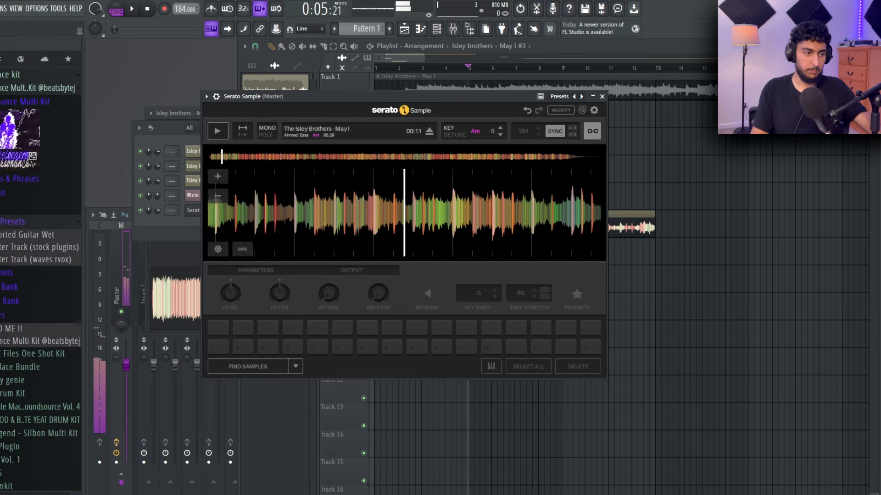
pyautogui.click(466, 208)
pyautogui.moveTo(505, 213)
pyautogui.mouseDown()
pyautogui.moveTo(346, 213)
pyautogui.moveTo(514, 208)
pyautogui.mouseUp()
pyautogui.scroll(3, 539, 202)
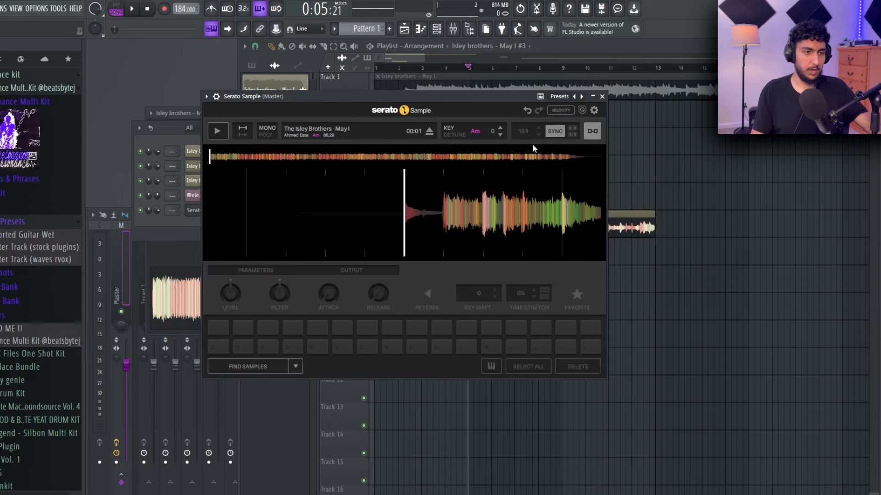
# Step: Lower the project tempo to 130 and on down to 85 BPM while listening to the synced sample
pyautogui.rightClick(176, 13)
pyautogui.click(291, 77)
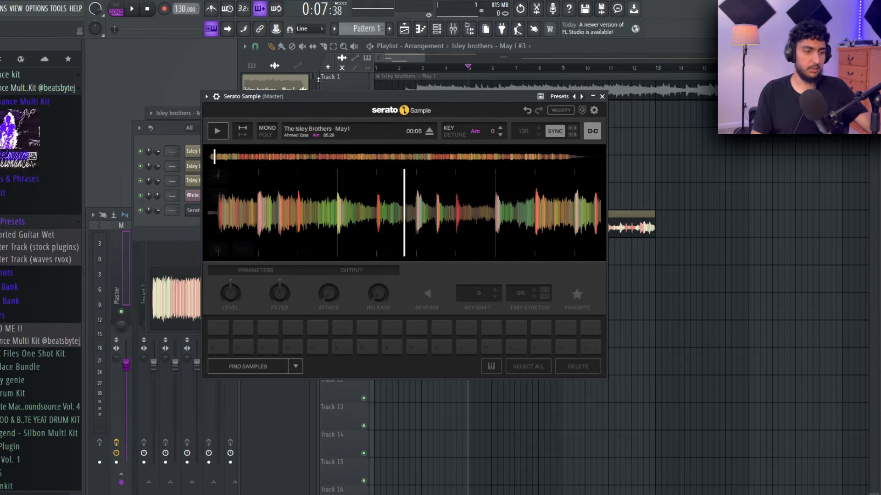
pyautogui.scroll(-6, 173, 7)
pyautogui.scroll(-20, 174, 8)
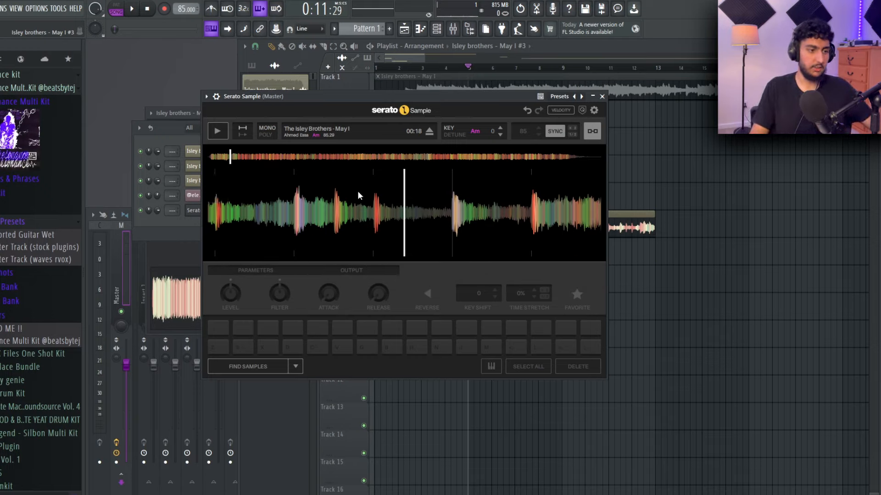
# Step: Scrub through the sample in Serato Sample and set cue points at 01:07 on pad B and 01:18 on pad N
pyautogui.scroll(1, 373, 203)
pyautogui.scroll(-2, 443, 219)
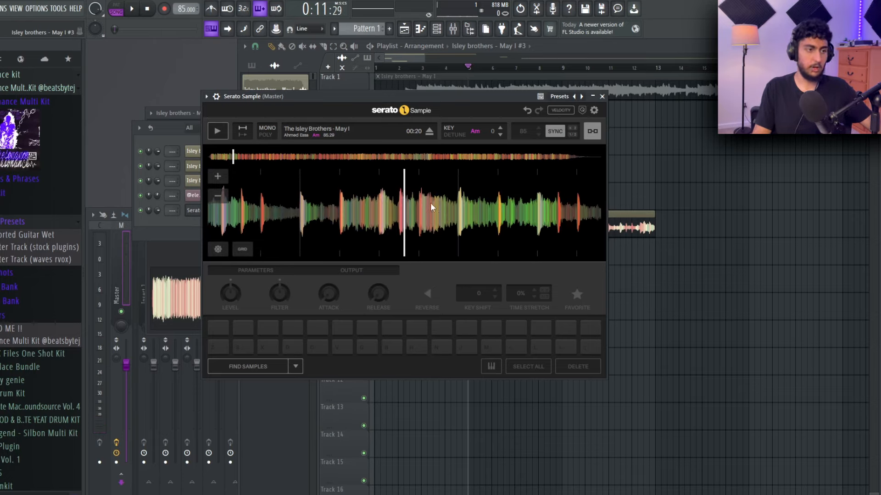
pyautogui.moveTo(344, 198); pyautogui.dragTo(448, 198)
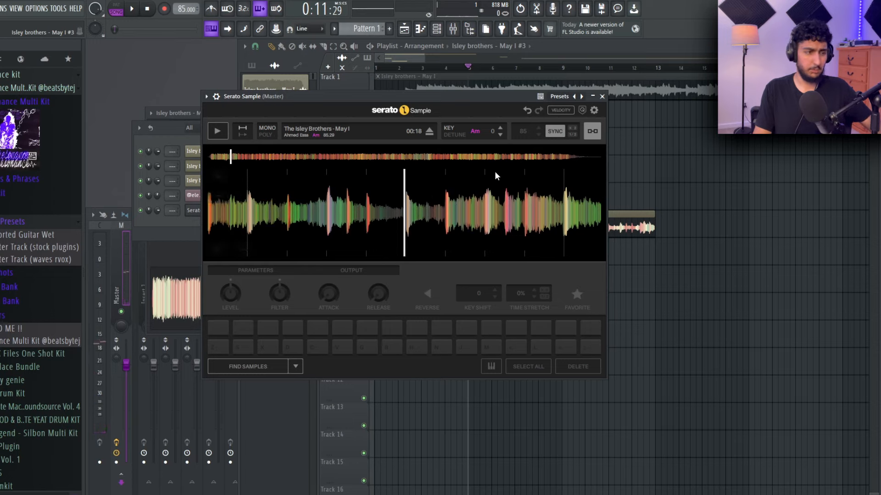
pyautogui.scroll(-1, 492, 192)
pyautogui.scroll(1, 492, 196)
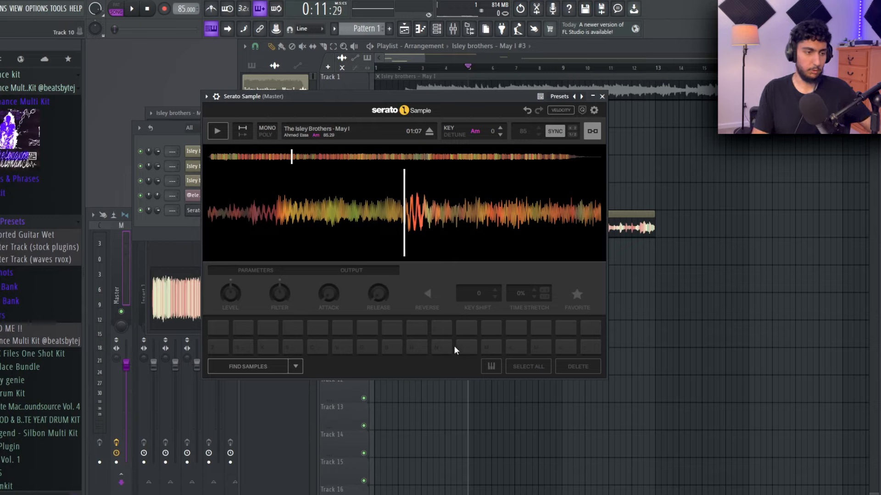
pyautogui.click(392, 350)
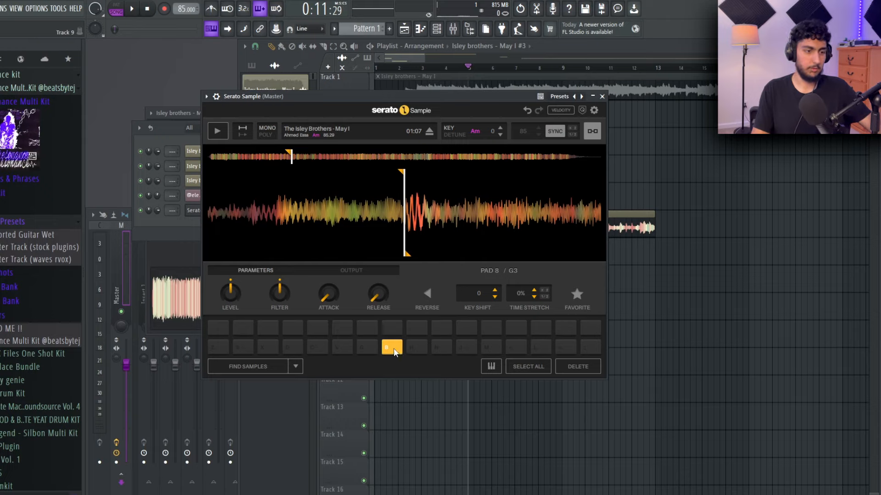
pyautogui.click(393, 349)
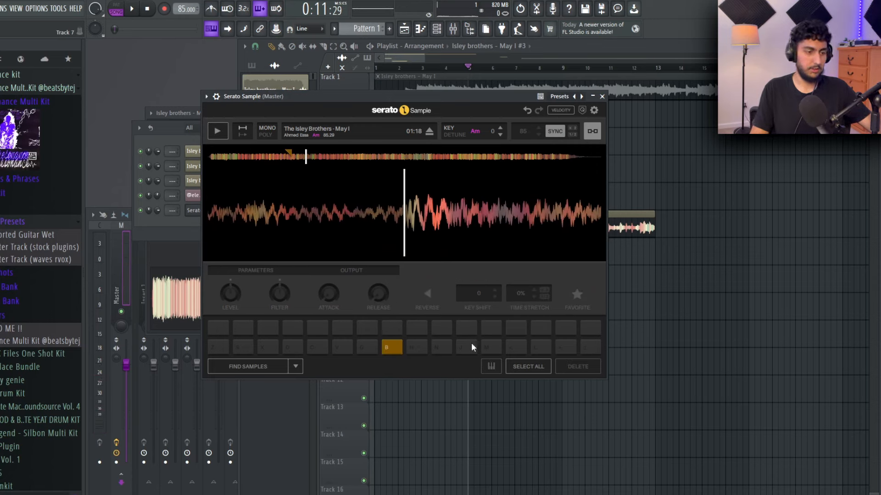
pyautogui.click(443, 347)
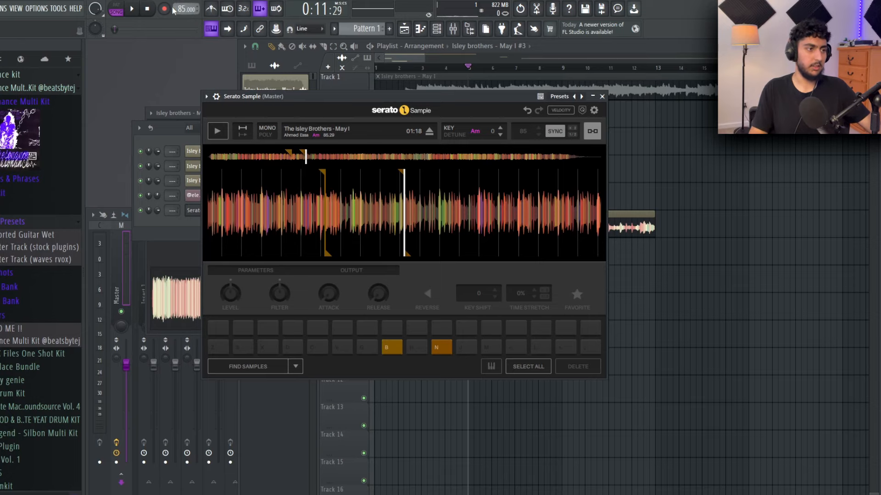
# Step: Raise the project tempo to 95 BPM and audition the cue points on pads N and B at that speed
pyautogui.moveTo(179, 9); pyautogui.dragTo(178, 4)
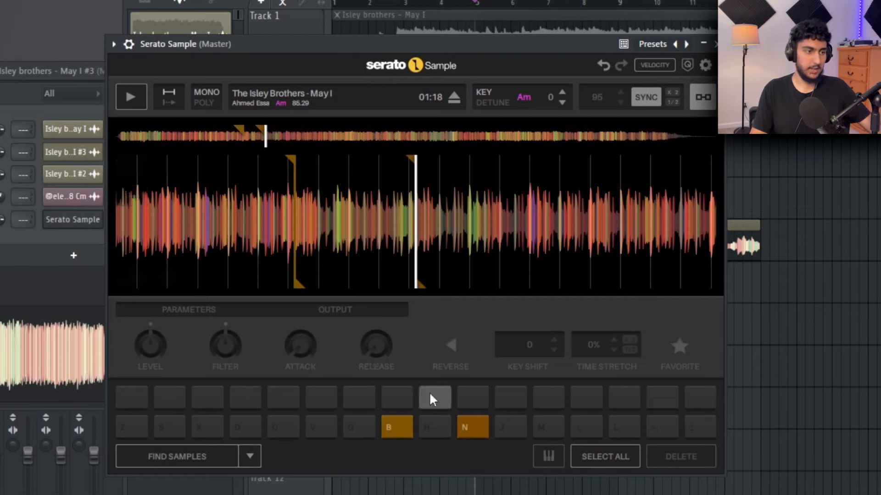
pyautogui.click(479, 428)
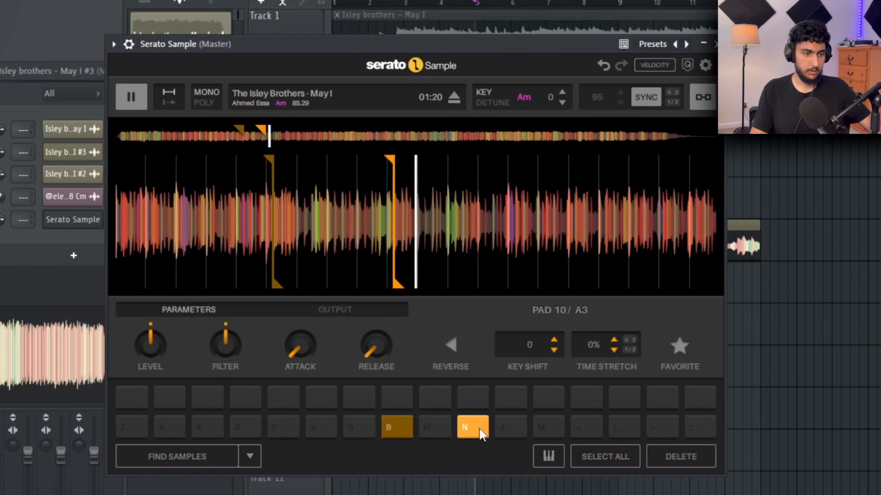
pyautogui.click(390, 422)
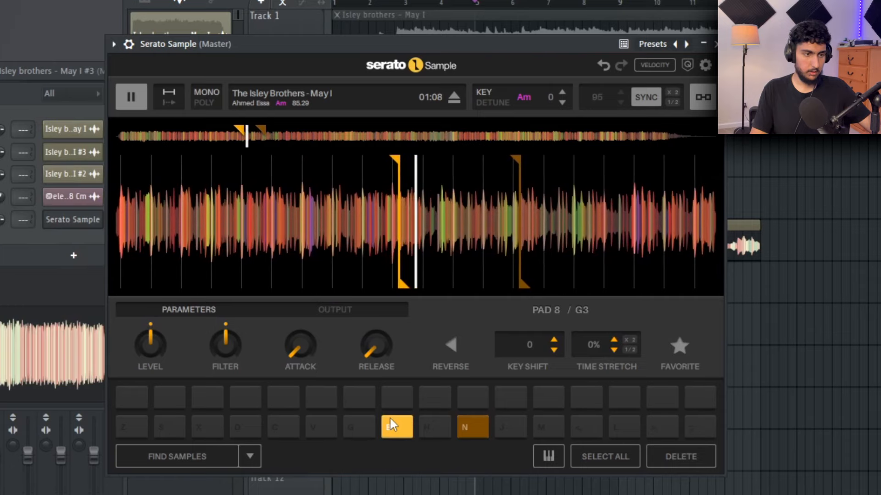
pyautogui.click(473, 427)
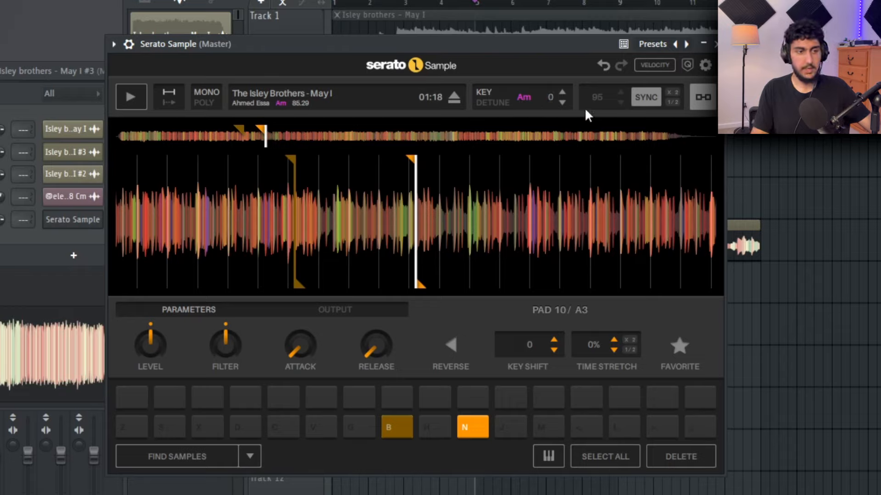
# Step: Shift the sample's overall key up one semitone to Bbm in Serato Sample
pyautogui.click(563, 93)
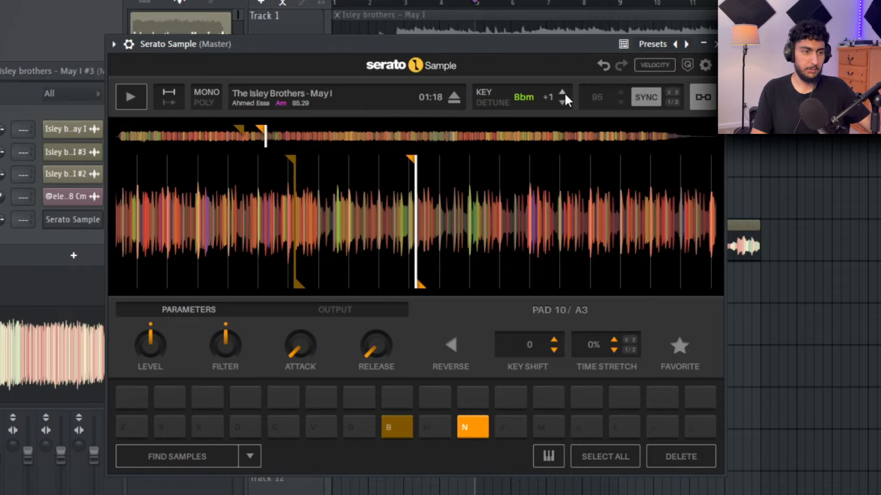